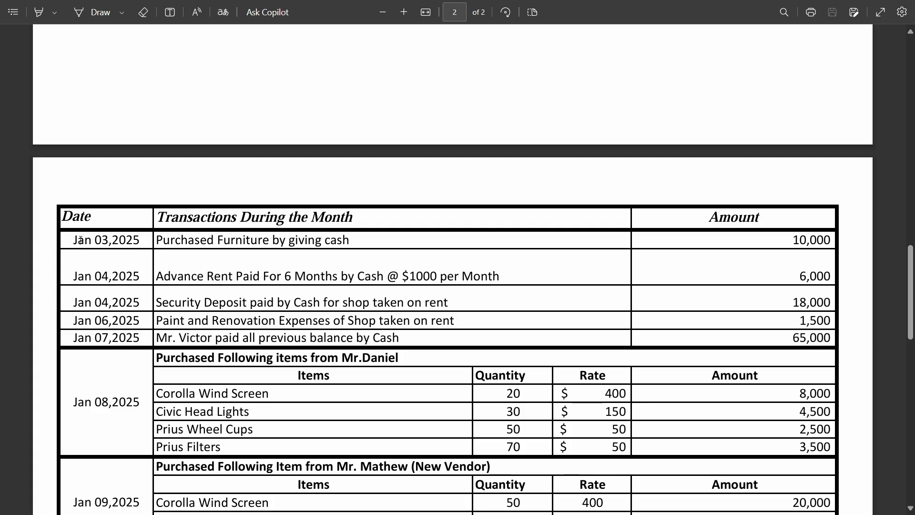
Scroll through Elite Traders' opening balances and January 2025 transactions in the PDF, then return to Zoho Books.
scroll(302, 294, up, 15)
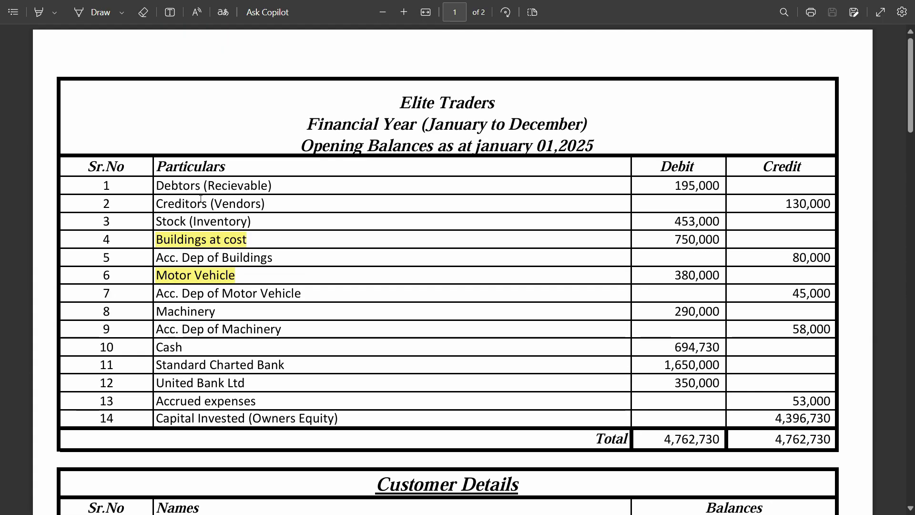
scroll(631, 294, down, 6)
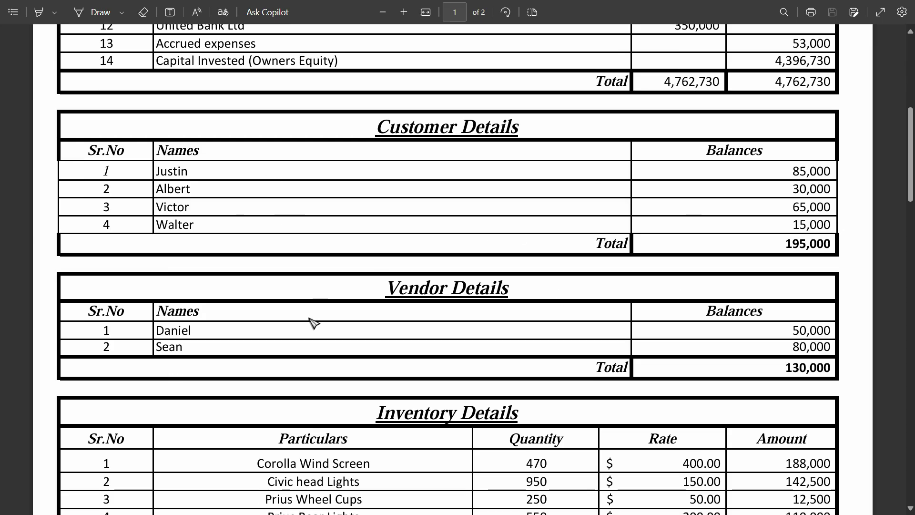
scroll(307, 314, down, 1)
scroll(301, 329, down, 3)
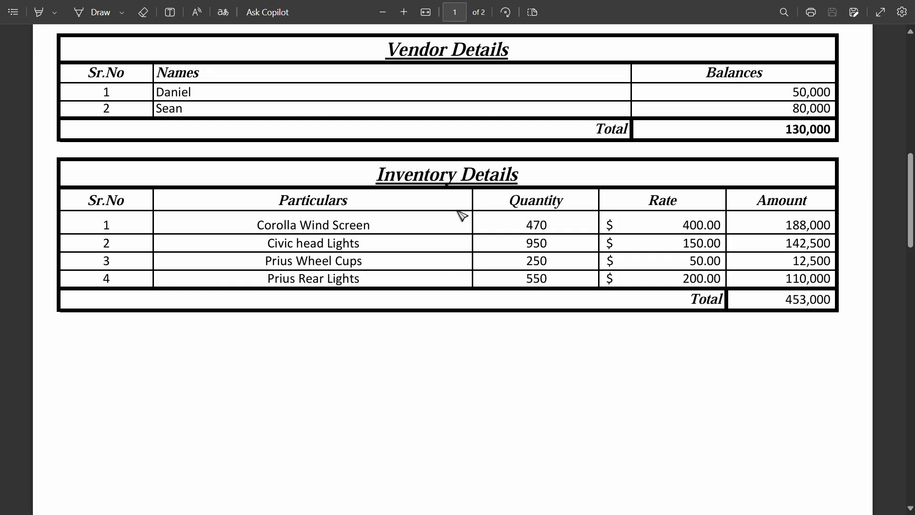
scroll(445, 346, down, 9)
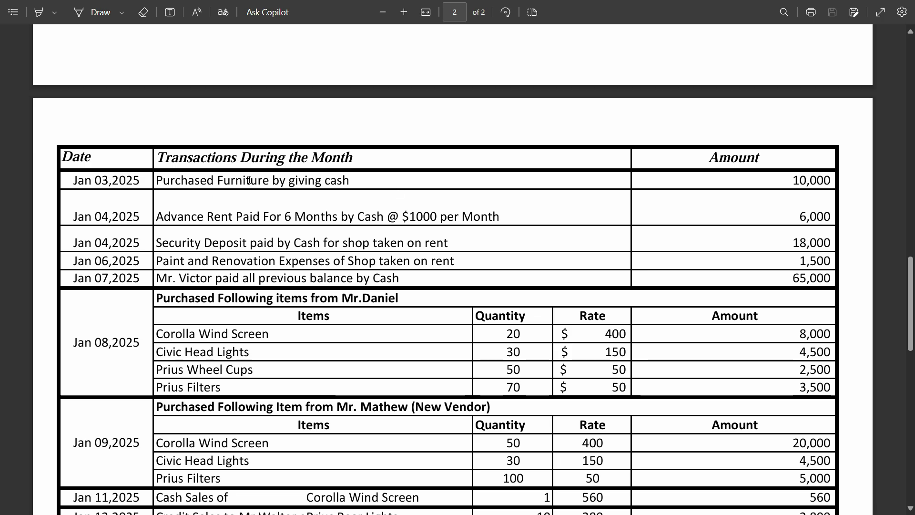
key(alt+Tab)
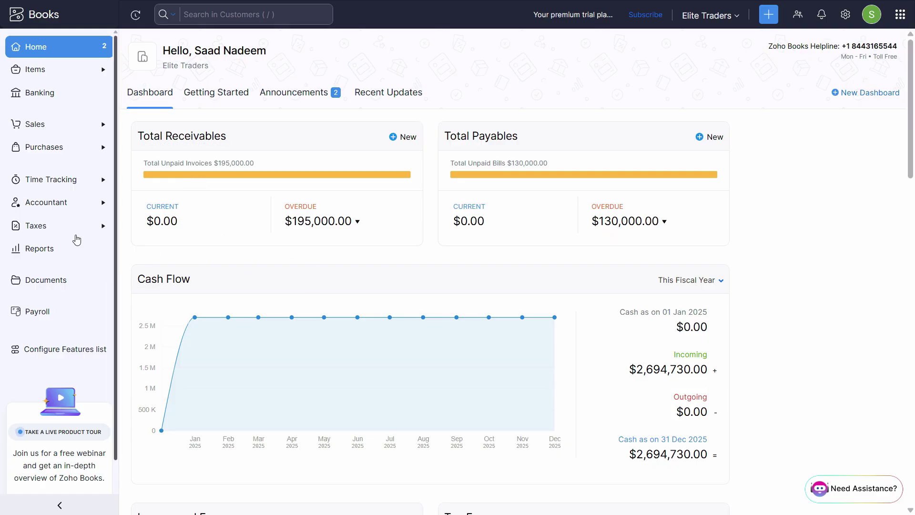
Tick Fixed Asset in General preferences, save, and reload Zoho Books.
click(53, 204)
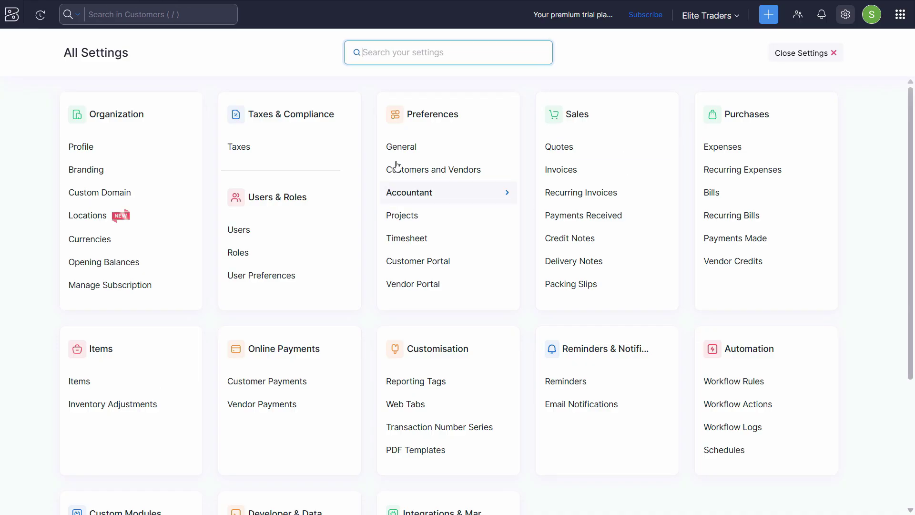
click(433, 152)
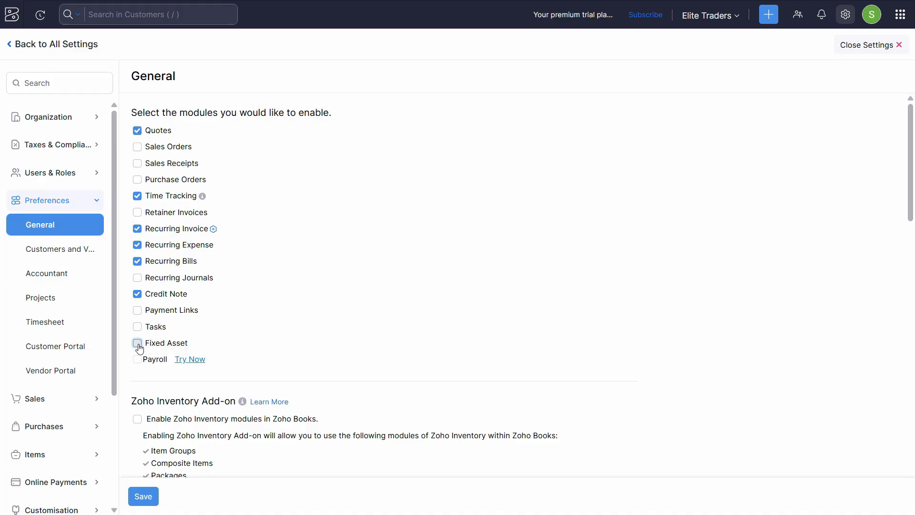
click(138, 345)
click(145, 498)
click(13, 16)
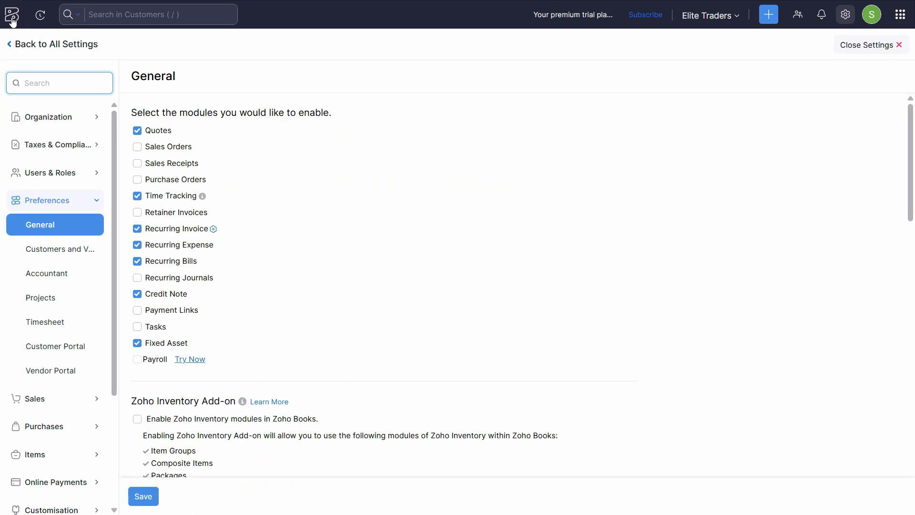
Start a new asset type from Fixed Assets > Manage Asset Types.
click(12, 18)
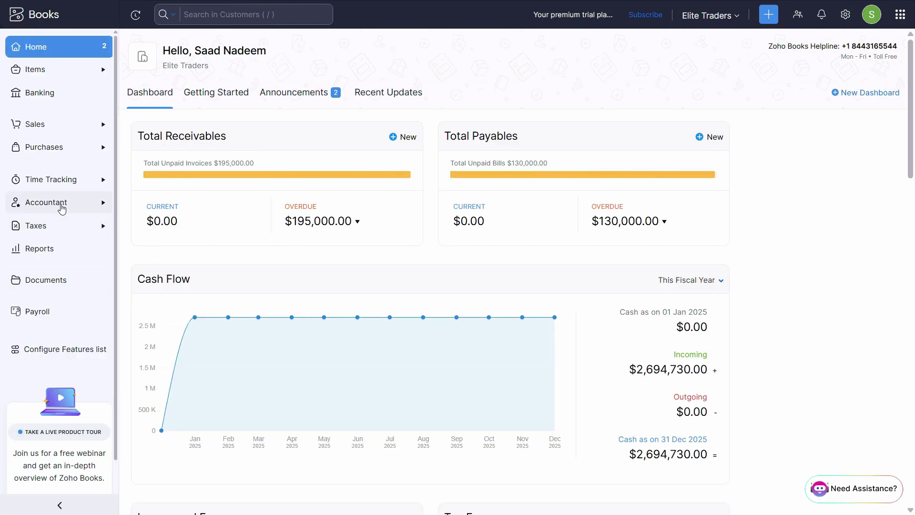
click(60, 209)
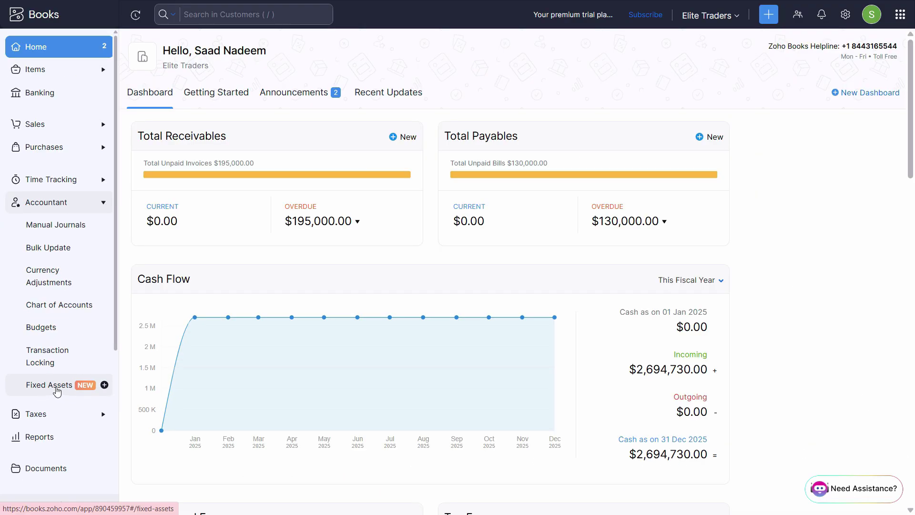
click(56, 387)
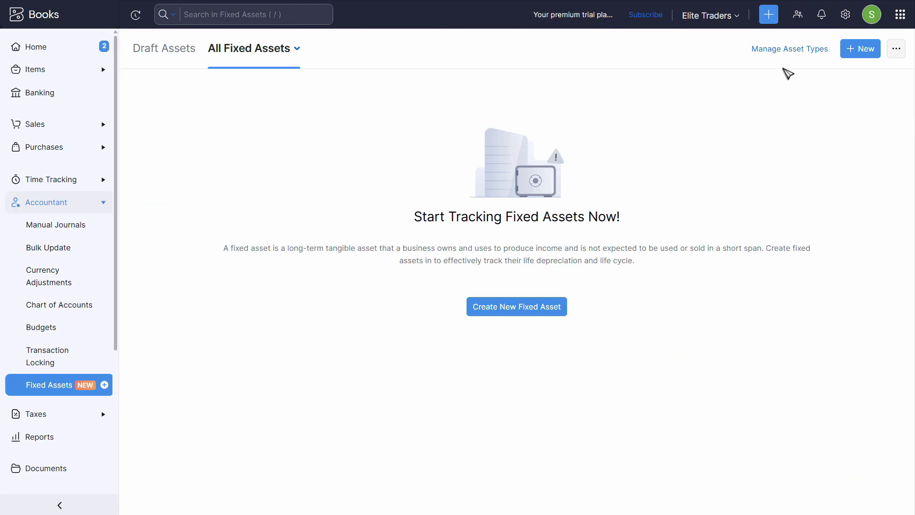
click(795, 52)
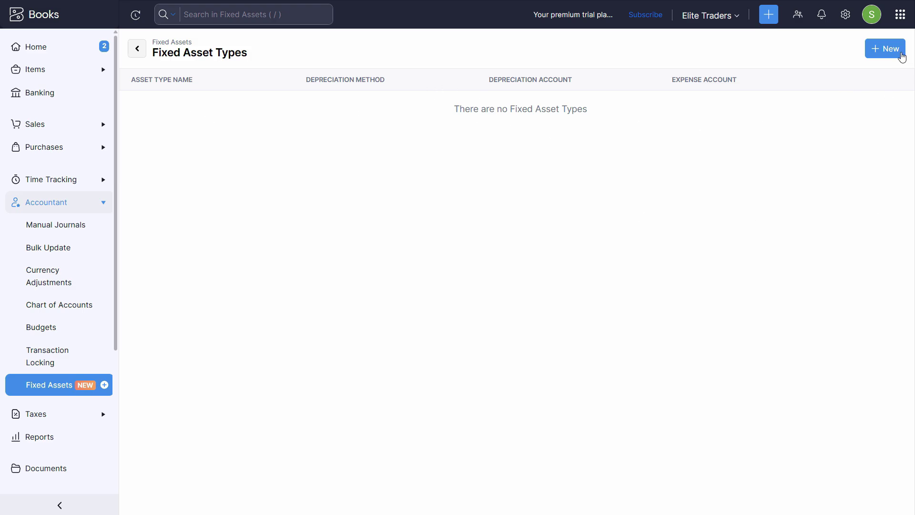
click(882, 56)
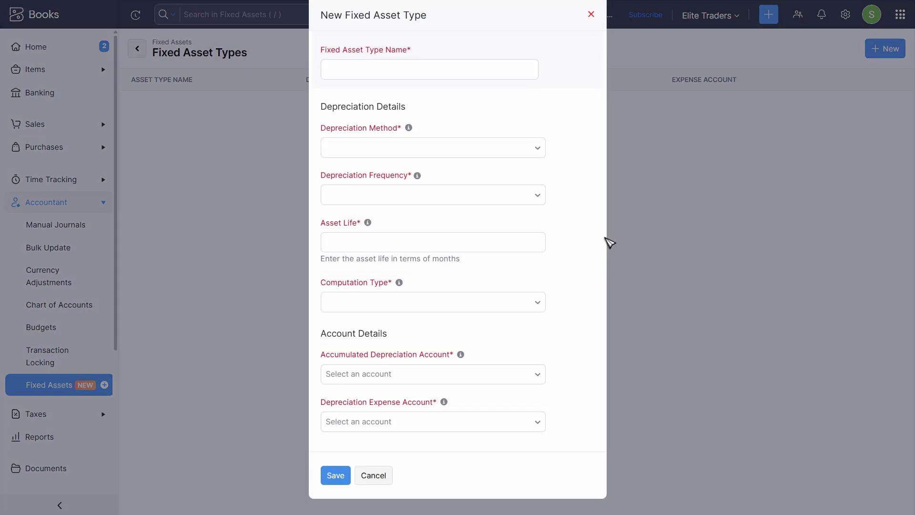
Name the asset type Furniture & Fixture, with Declining Balance, Monthly frequency and a 60-month life.
click(405, 72)
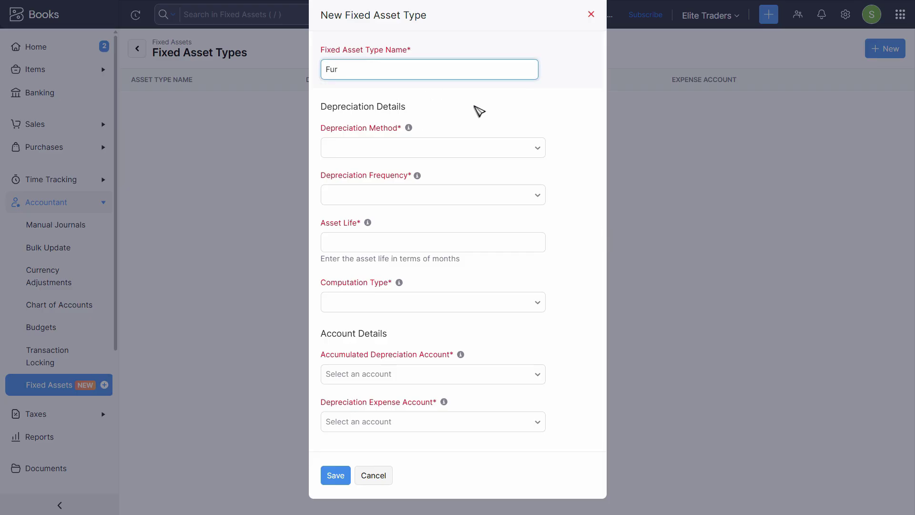
text(Furnityre & Fixture)
click(529, 153)
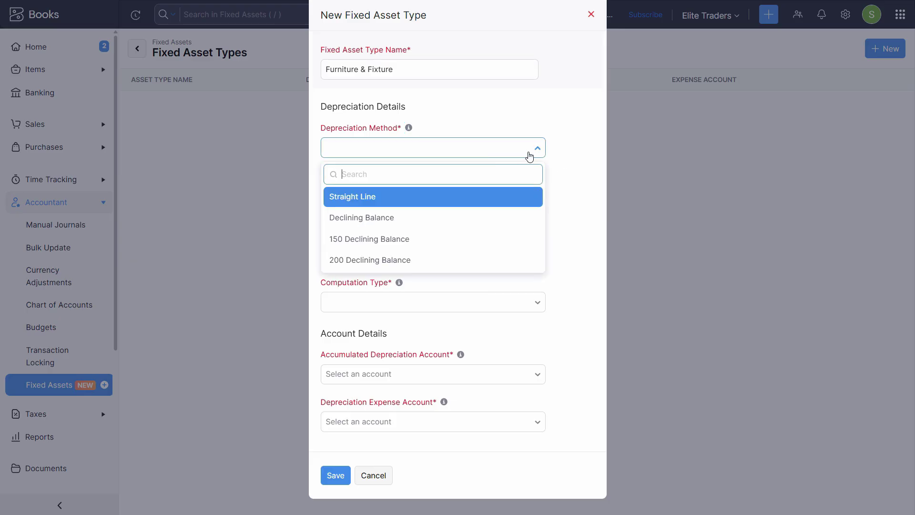
click(402, 219)
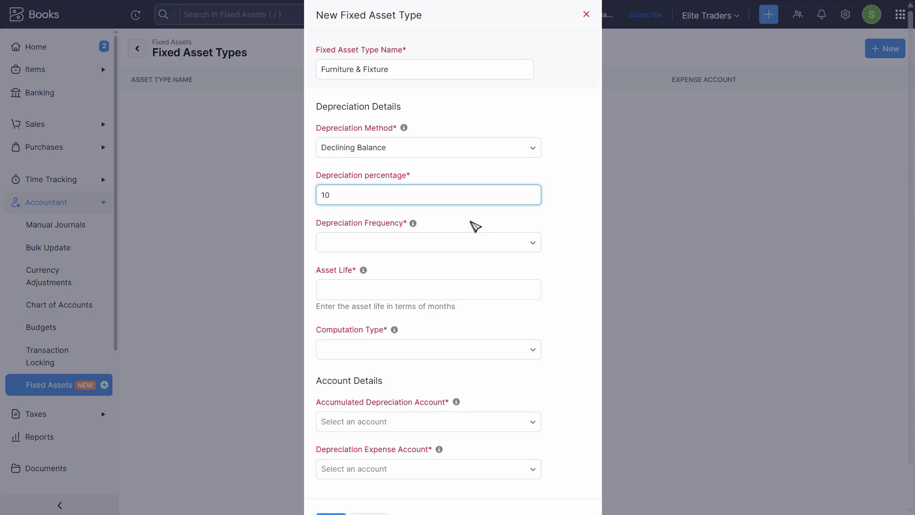
click(462, 245)
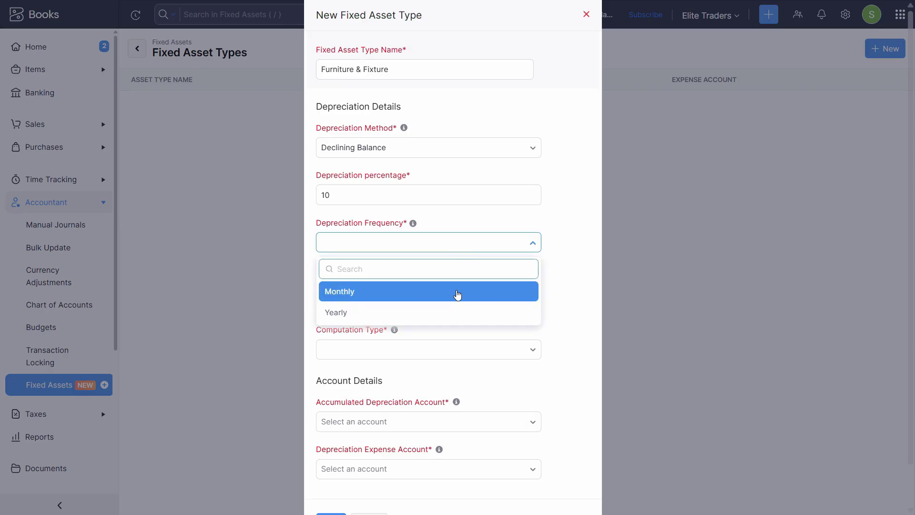
click(448, 291)
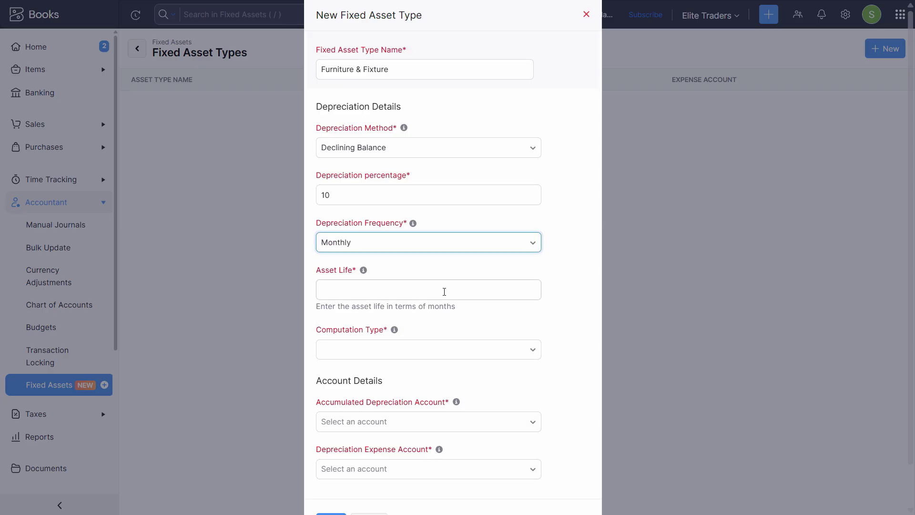
click(383, 291)
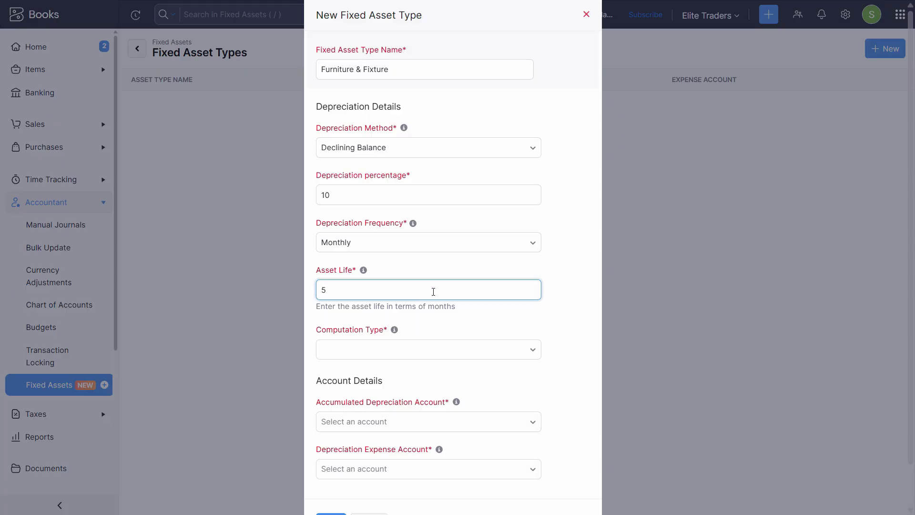
text(5)
double_click(326, 292)
text(60)
Set Pro Rata computation and Furniture and Equipment as the accumulated depreciation account.
click(469, 352)
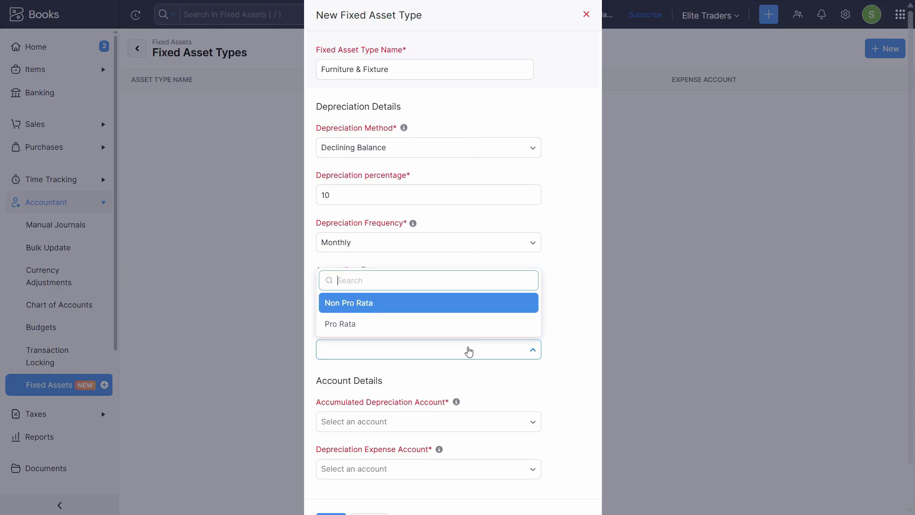
click(366, 324)
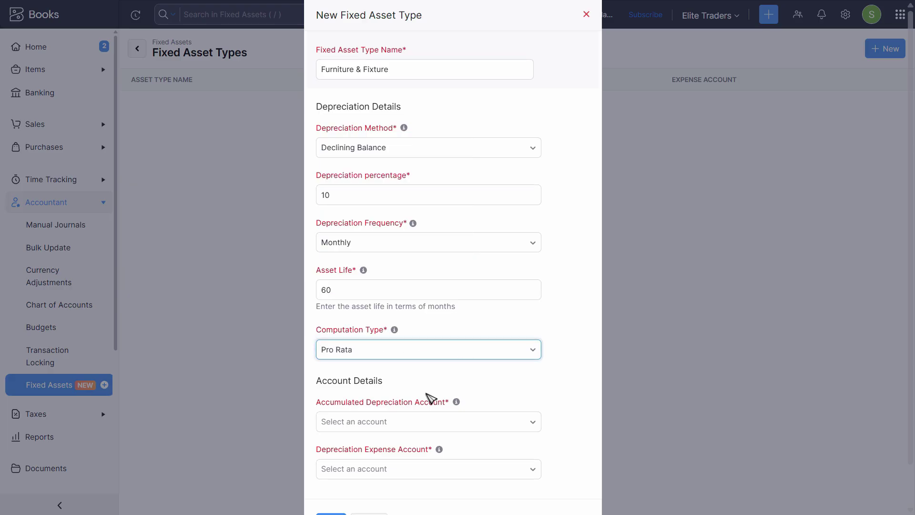
scroll(425, 403, down, 1)
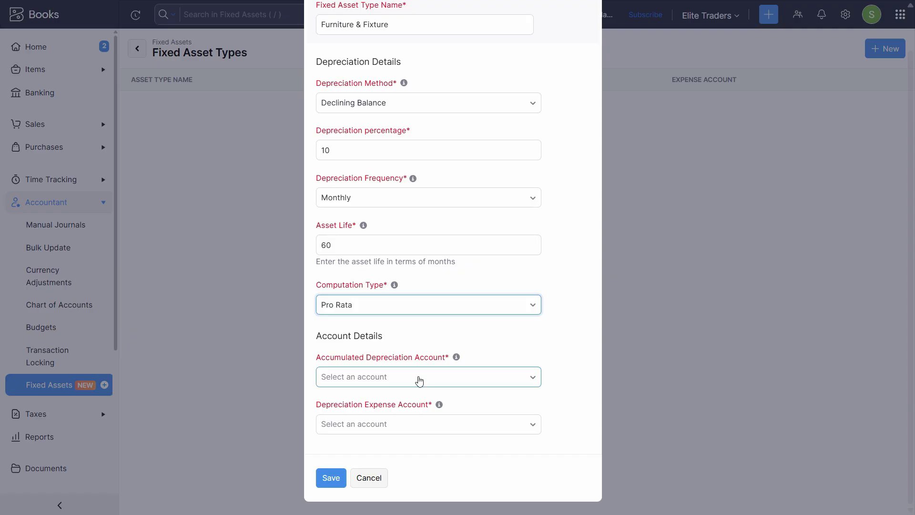
click(419, 379)
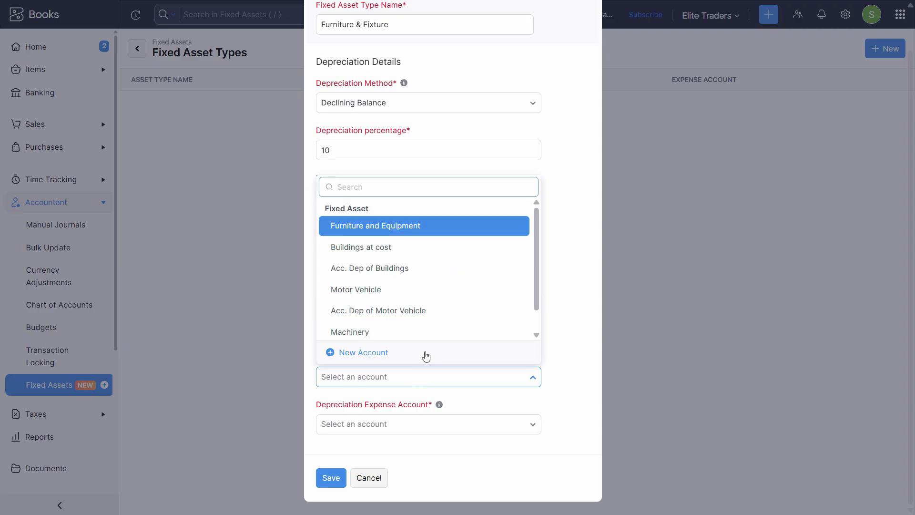
scroll(534, 284, down, 1)
scroll(424, 216, up, 1)
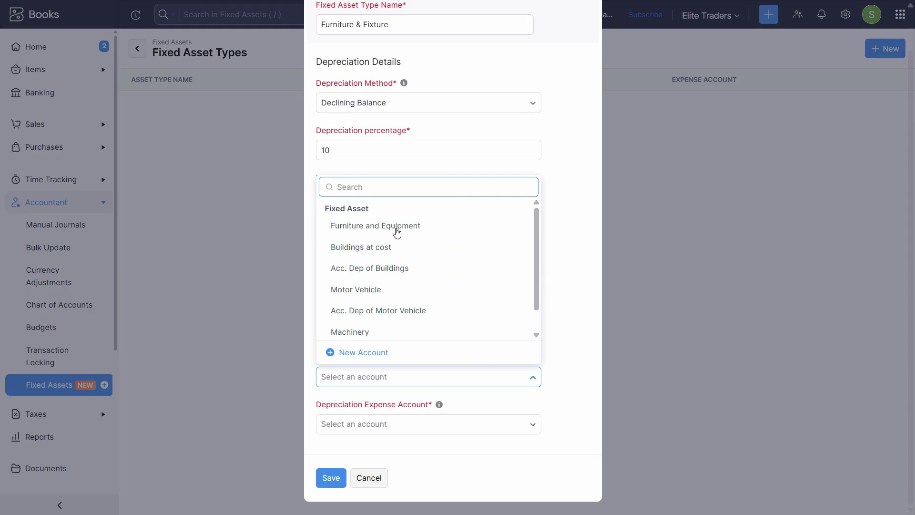
click(396, 229)
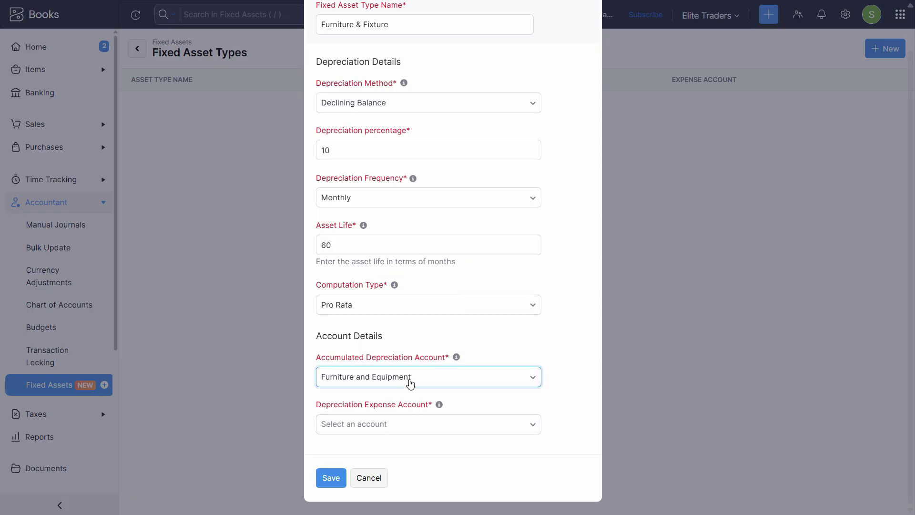
click(418, 377)
key(Down)
key(Down)
key(Down)
key(Down)
key(Down)
key(Down)
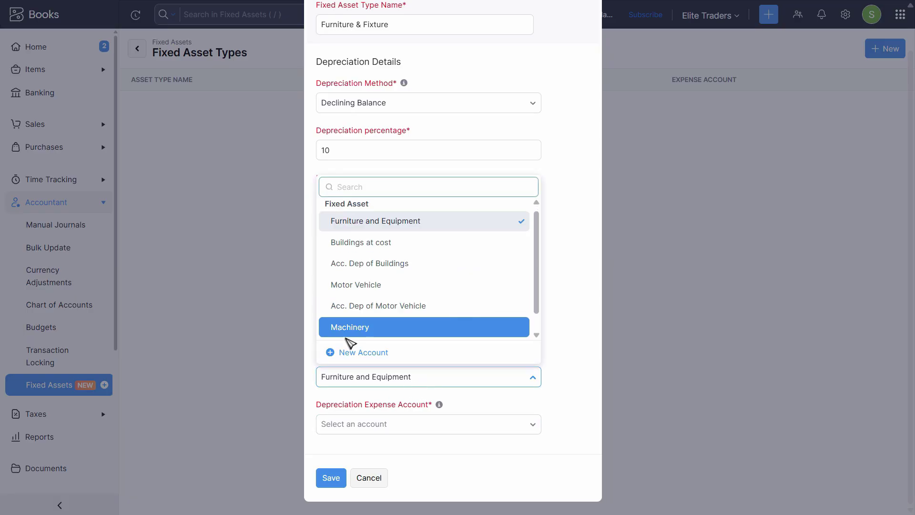
Create account 'acc dep for Furniture and Fixture' with the same description, and select it.
click(357, 353)
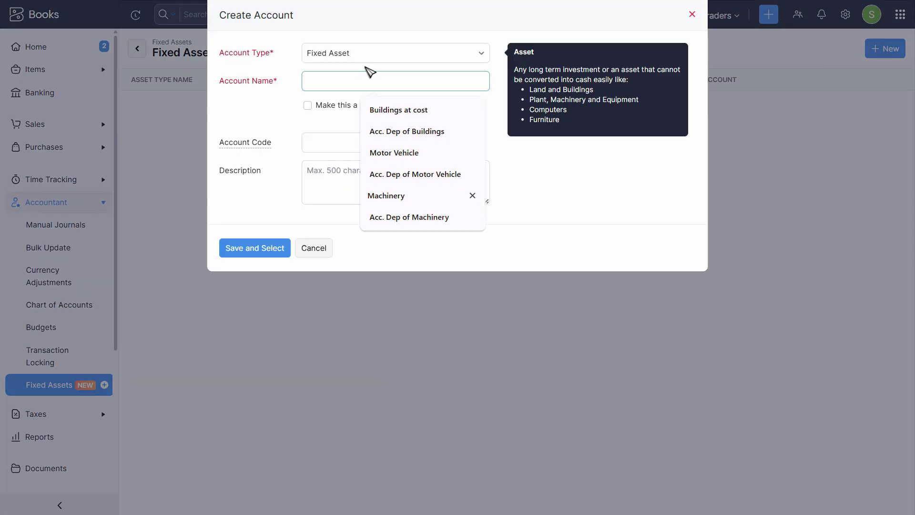
text(a)
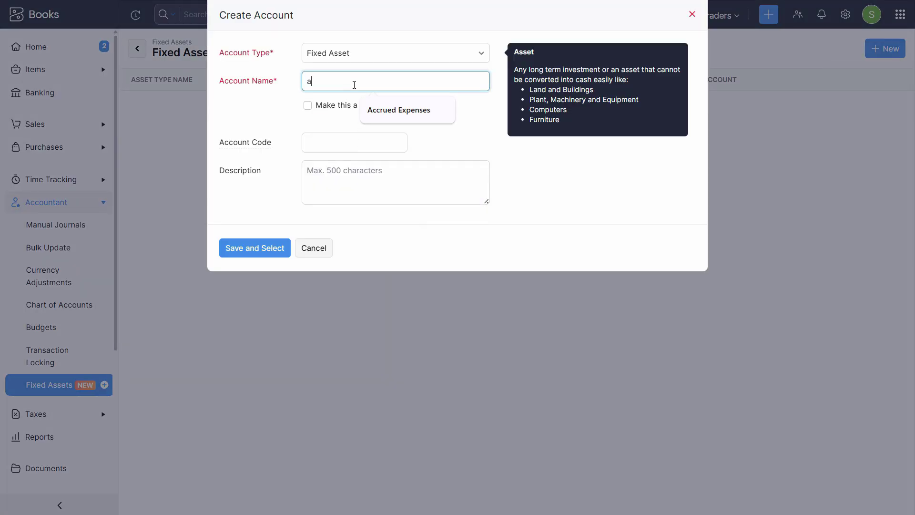
text(cc de)
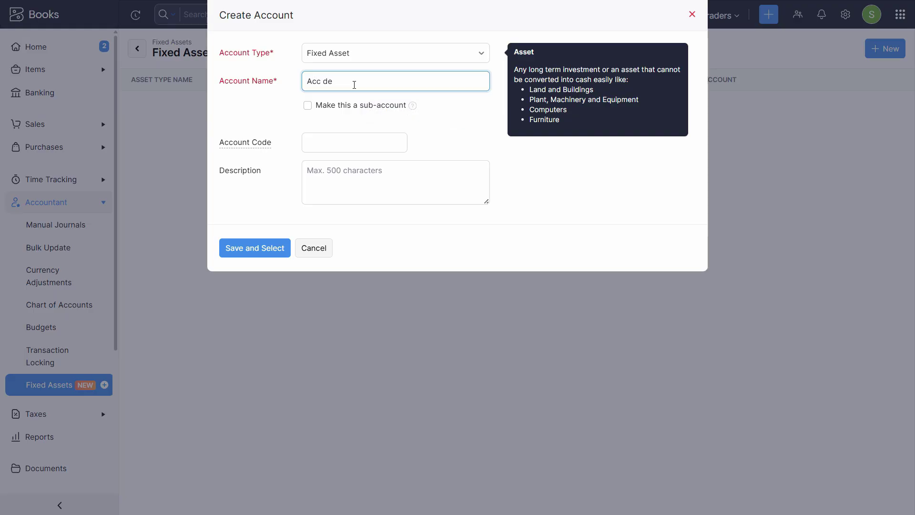
text(p for Furniture and Fixture)
key(Tab)
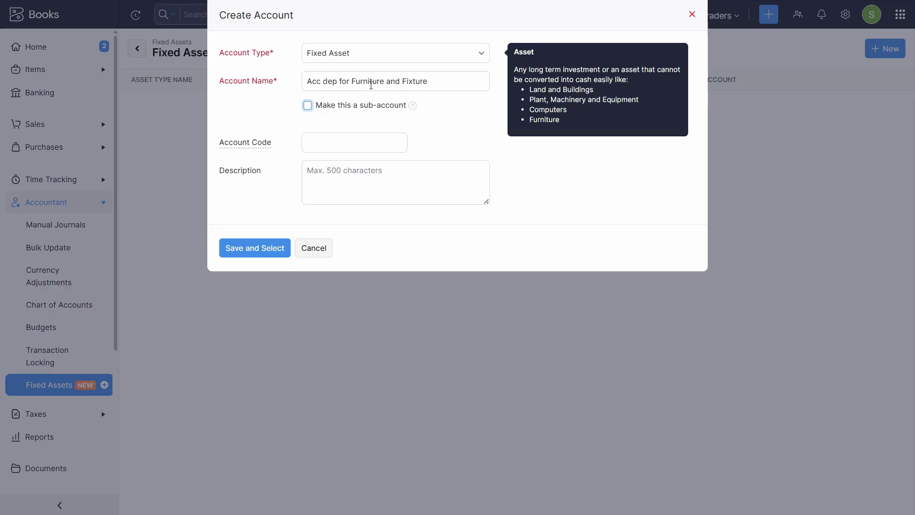
triple_click(374, 81)
key(ctrl+c)
click(349, 180)
key(ctrl+v)
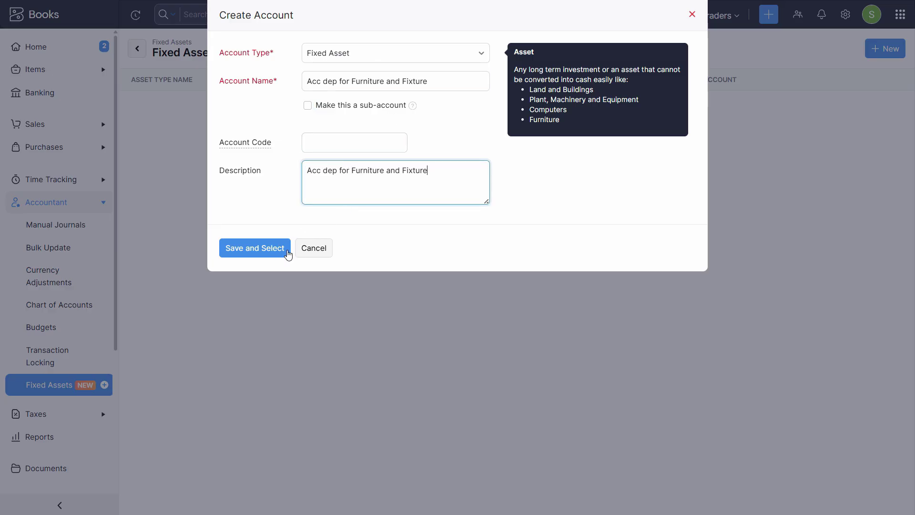
click(261, 252)
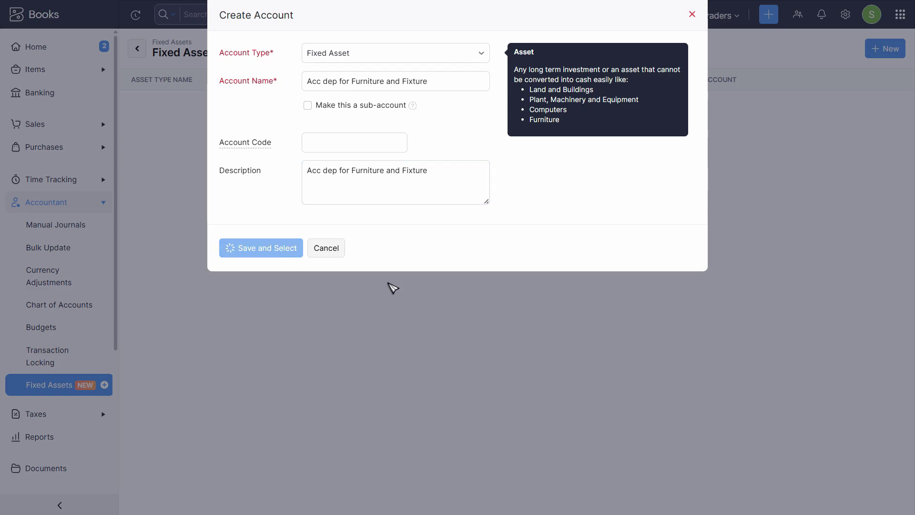
key(super)
click(642, 500)
Pick Depreciation Expense as the expense account and save the Furniture & Fixture asset type.
click(894, 451)
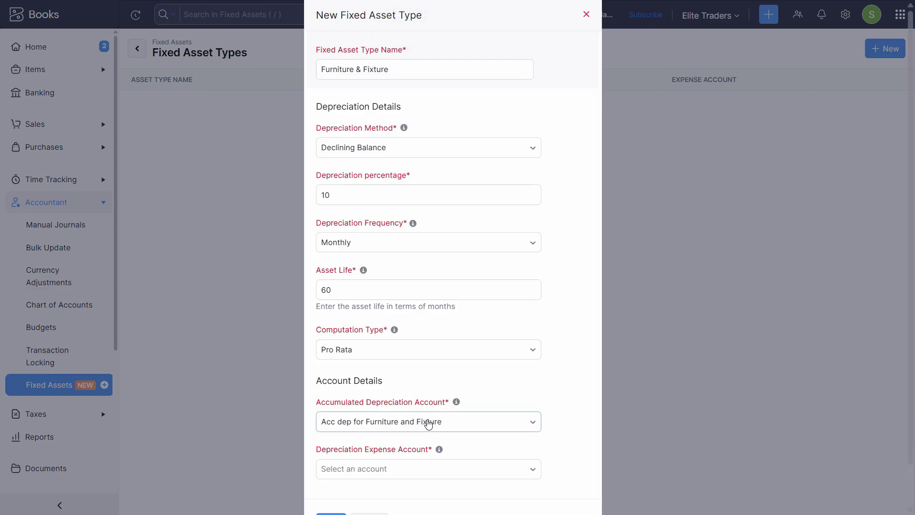
click(417, 428)
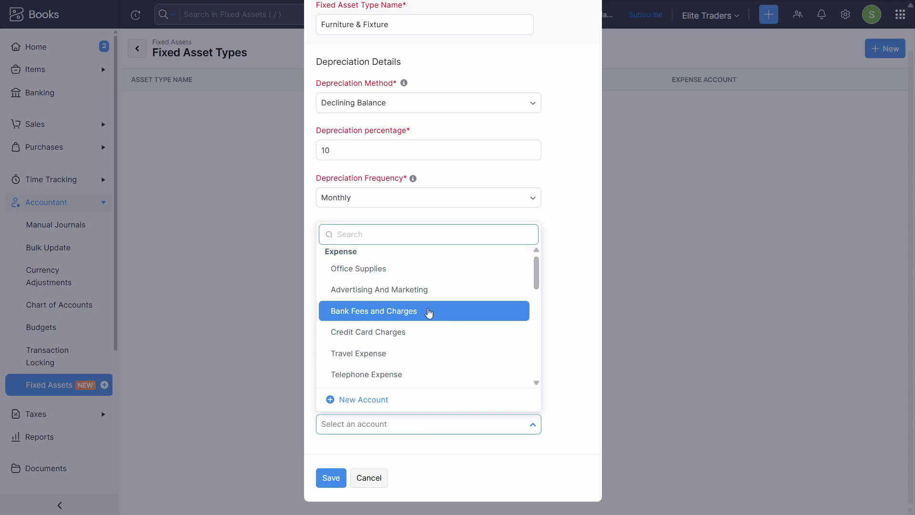
text(de)
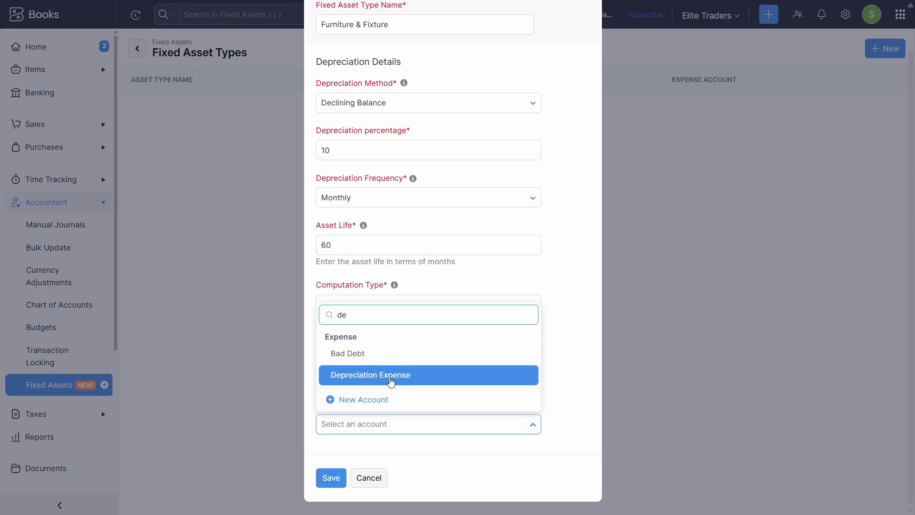
click(393, 375)
click(333, 479)
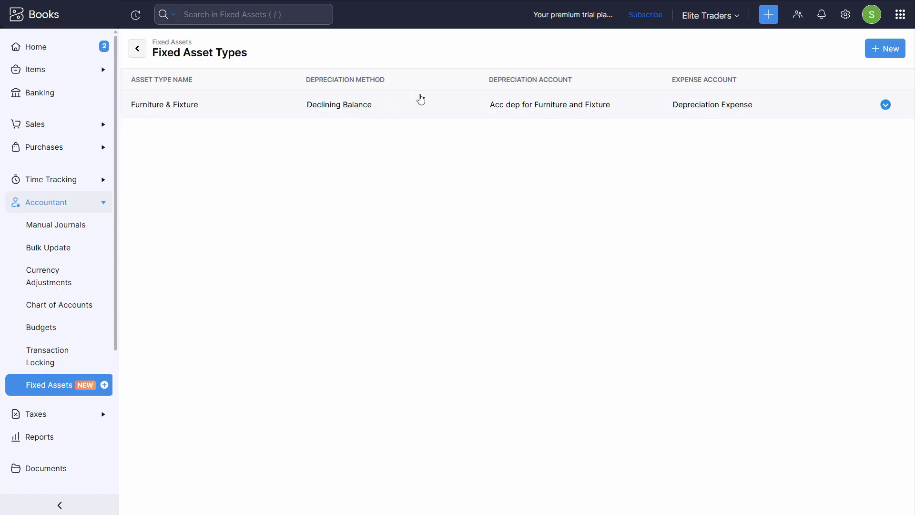
Sort the Chart of Accounts by Account Type and scroll to the Fixed Asset rows.
click(137, 48)
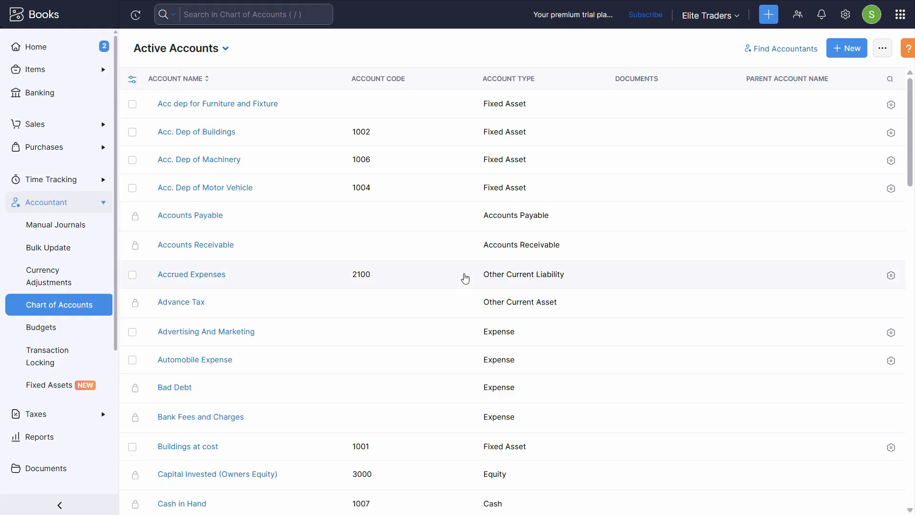
click(477, 82)
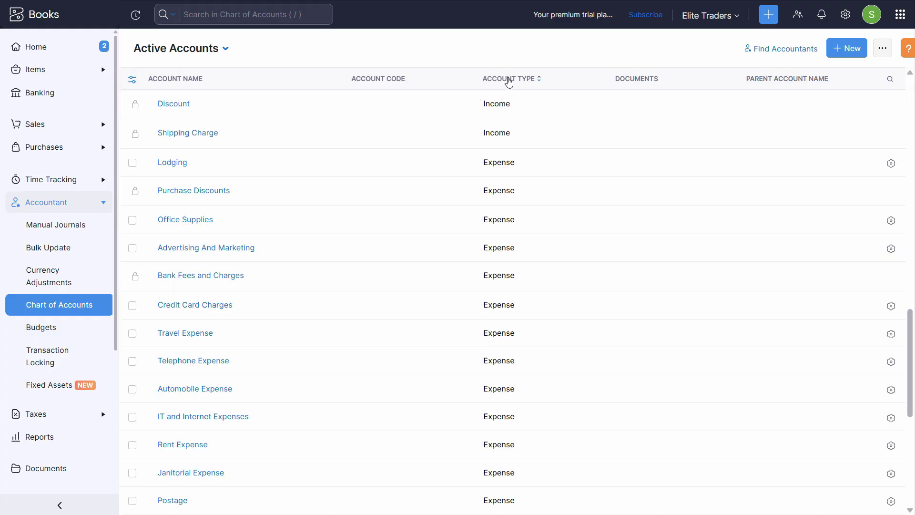
scroll(547, 268, down, 15)
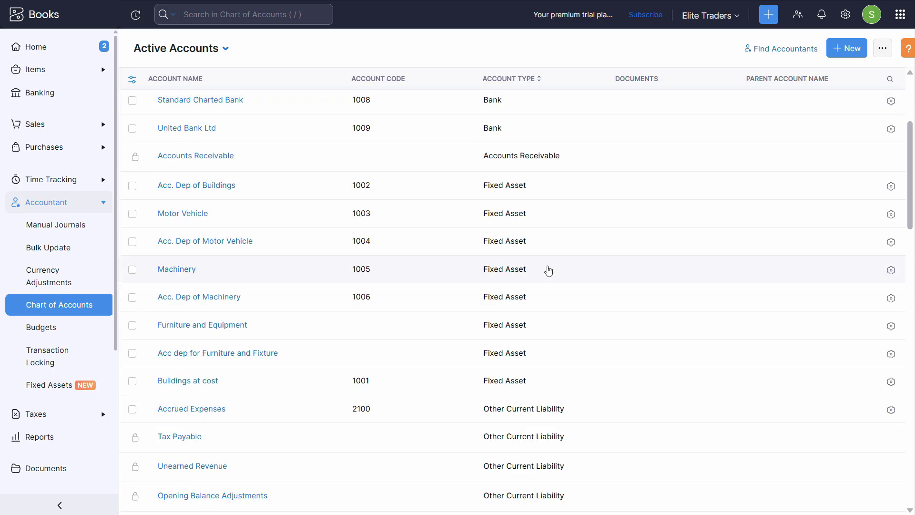
Edit Furniture and Equipment to create Furniture & Fixture fixed assets from line items, and save.
click(232, 327)
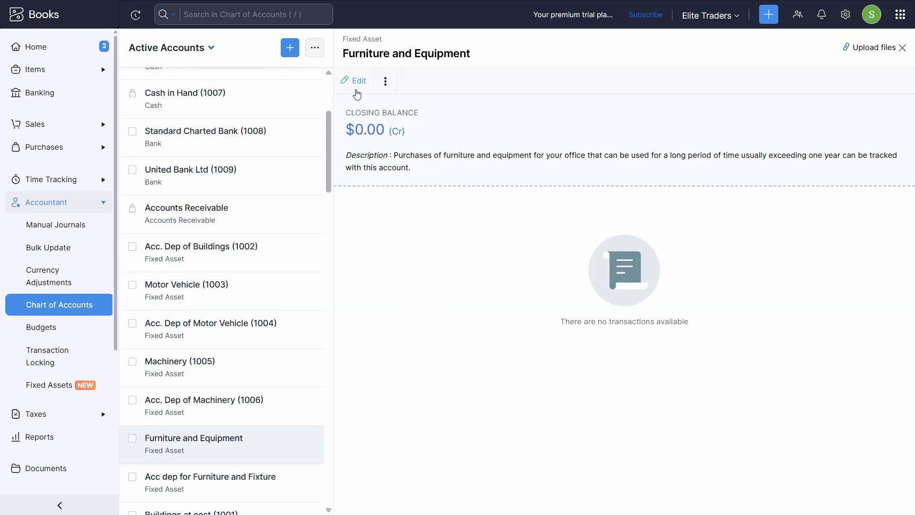
click(354, 88)
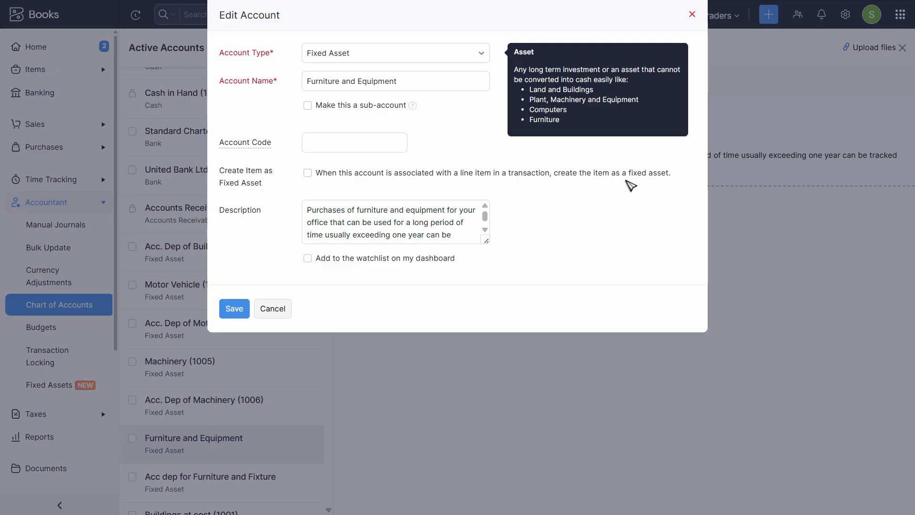
click(308, 174)
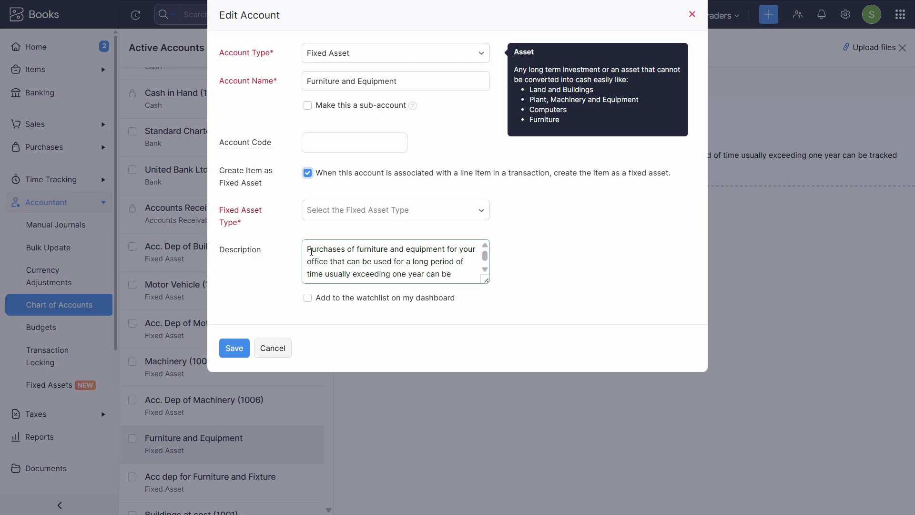
click(415, 210)
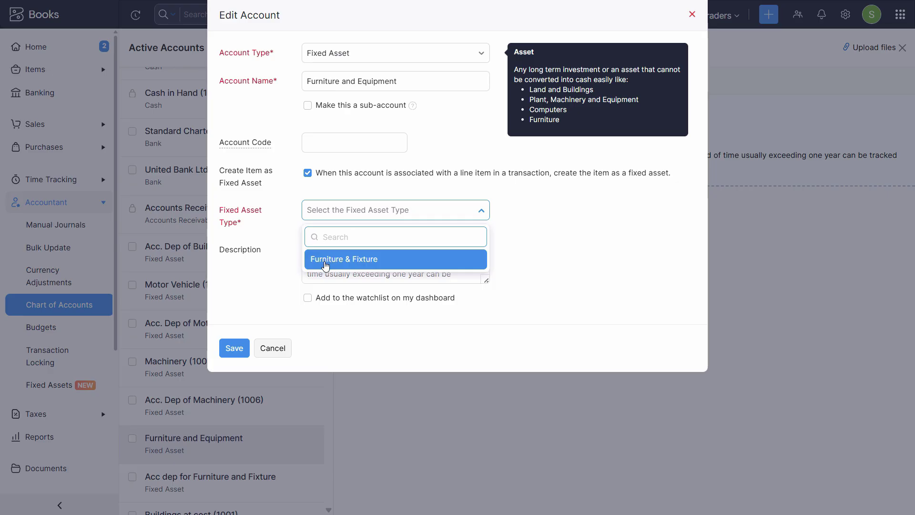
click(362, 261)
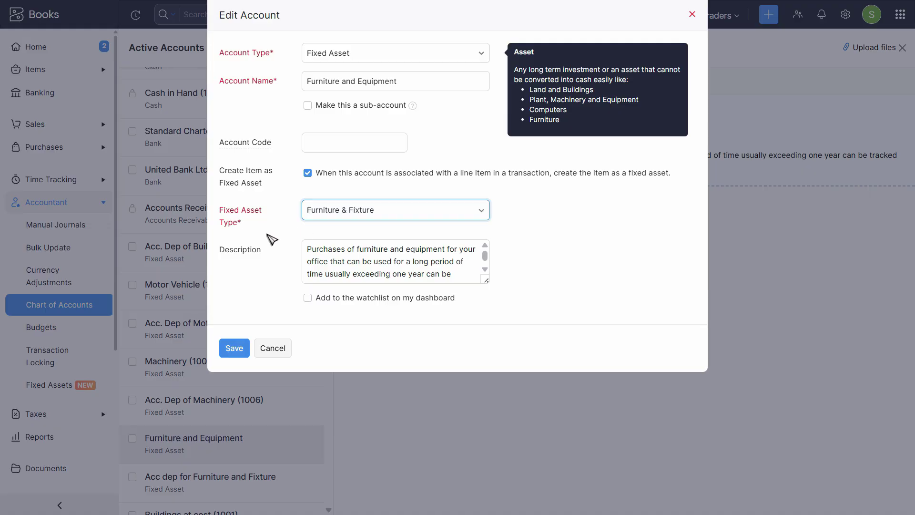
click(234, 350)
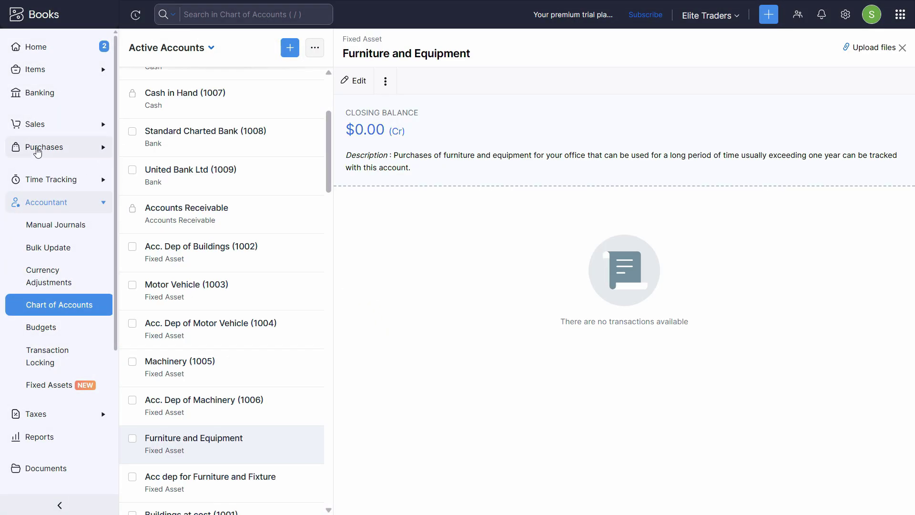
click(62, 150)
Start a new bill from the Bills list, checking the transactions PDF.
click(89, 243)
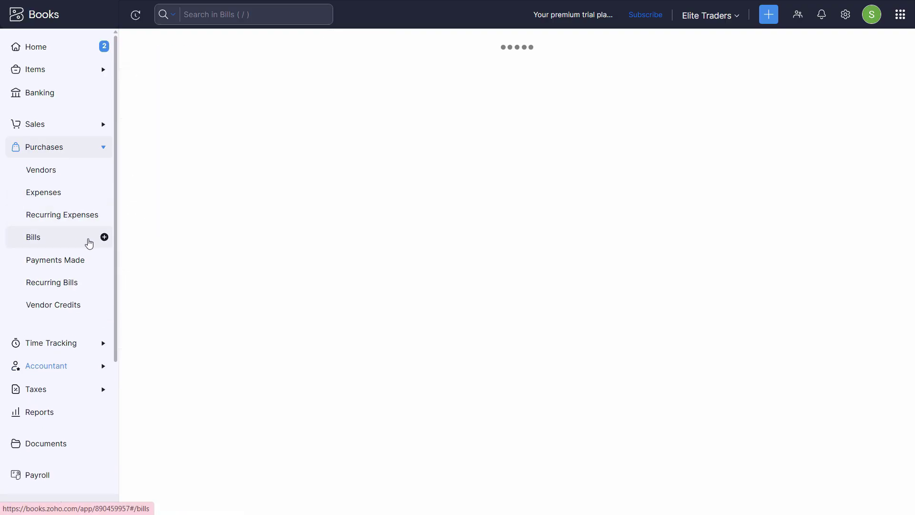
click(846, 58)
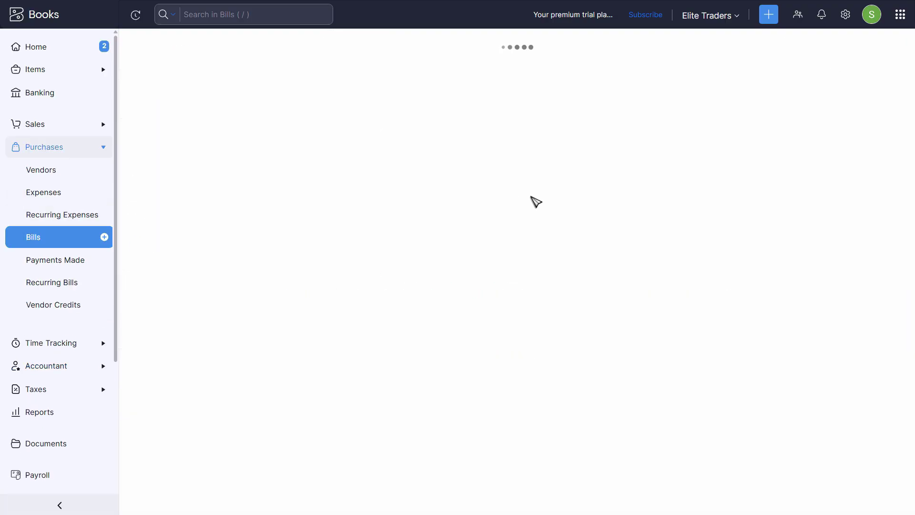
key(alt+Tab)
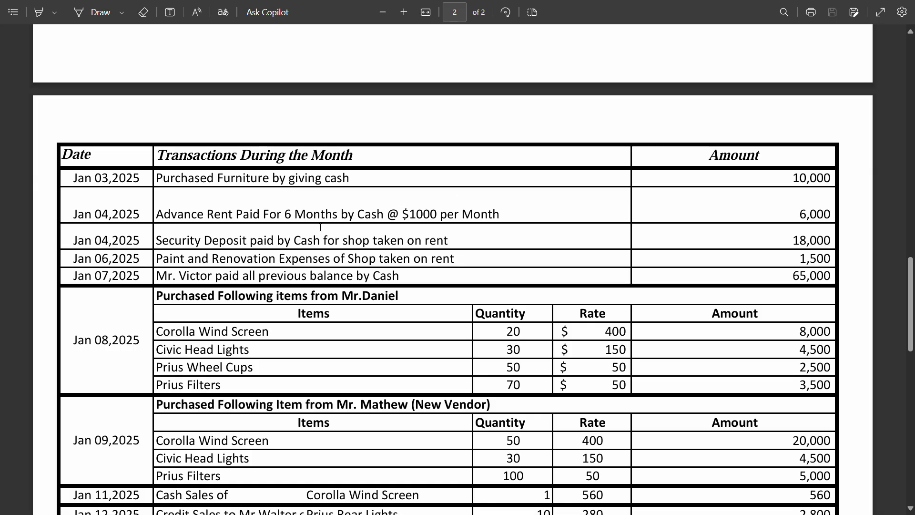
key(alt+Tab)
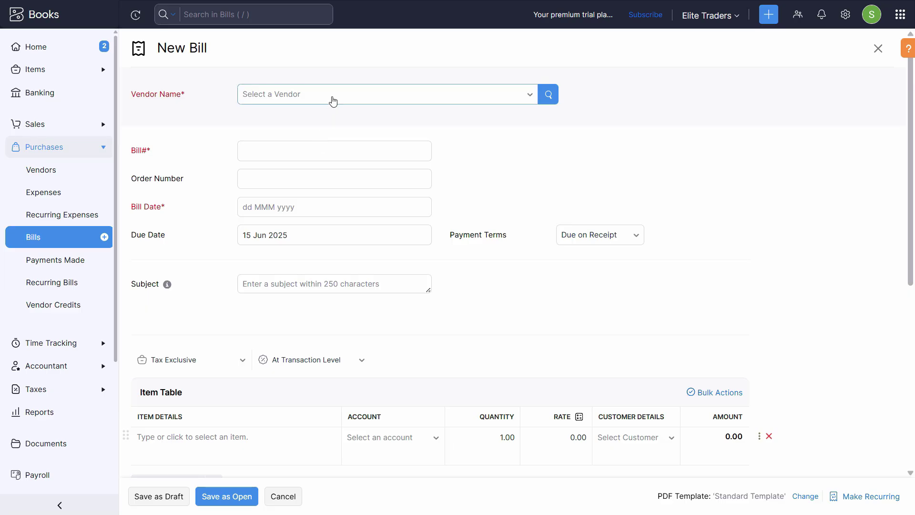
Add vendor Cash Purchases, with Cash Purchases as display name, and save it onto the bill.
click(331, 97)
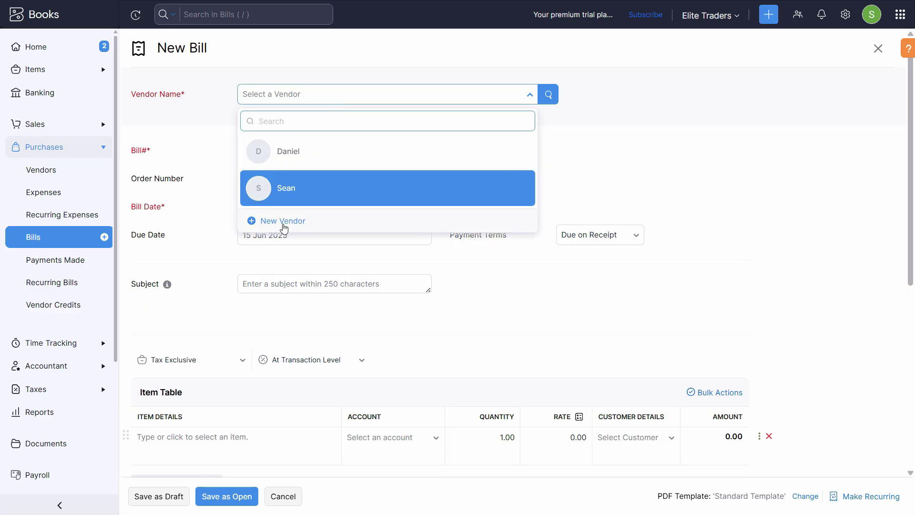
click(283, 221)
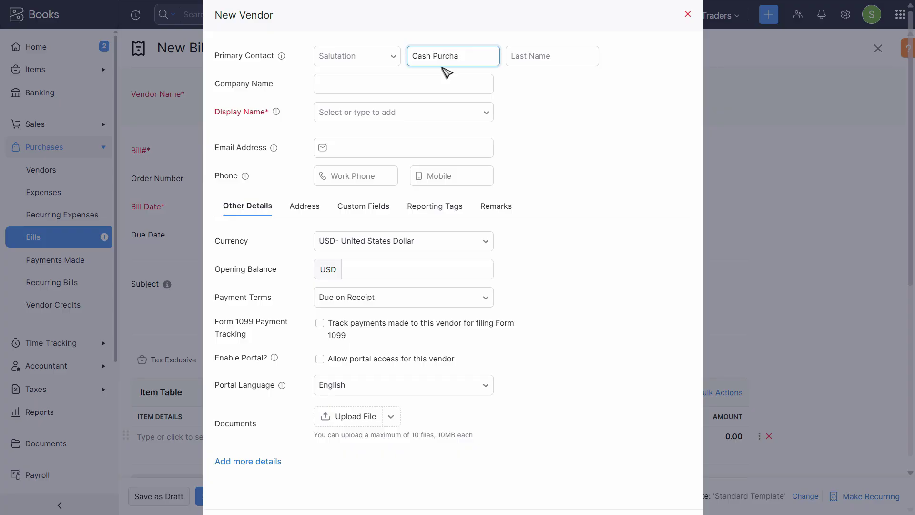
click(408, 116)
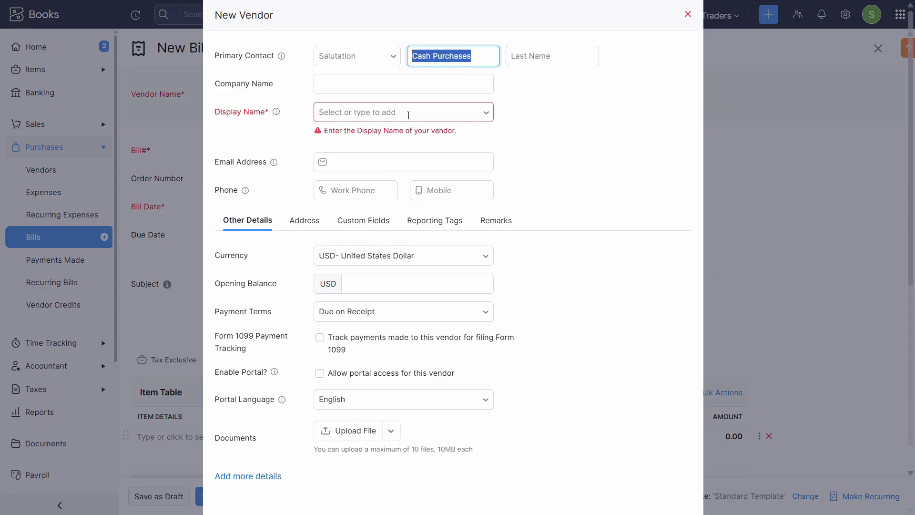
text(Cash Purchases)
click(609, 172)
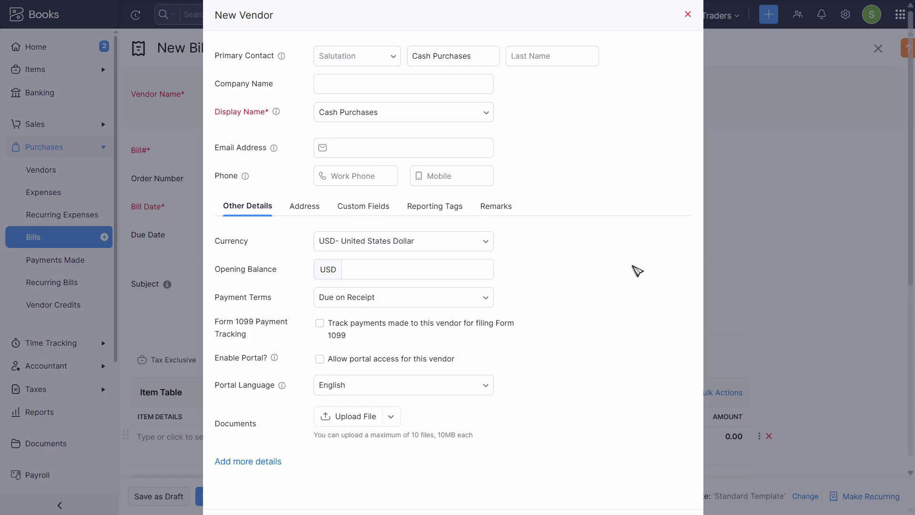
scroll(403, 420, down, 2)
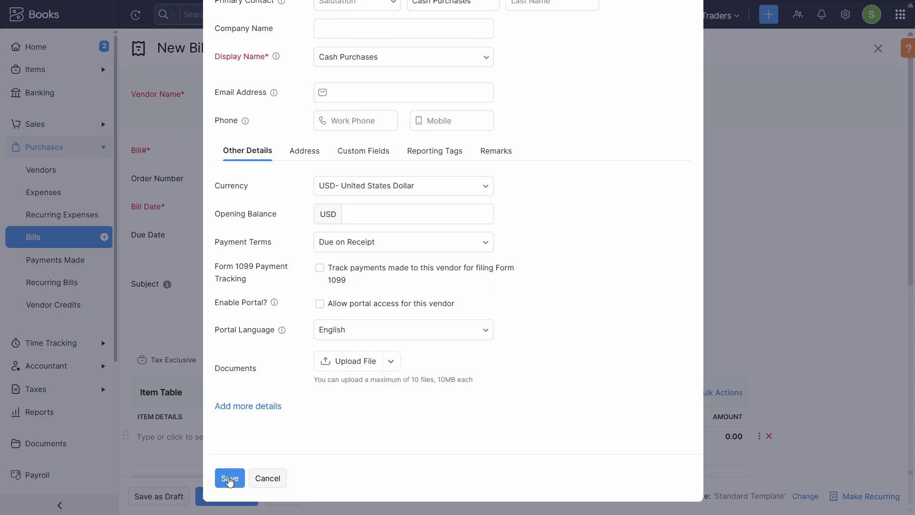
click(230, 478)
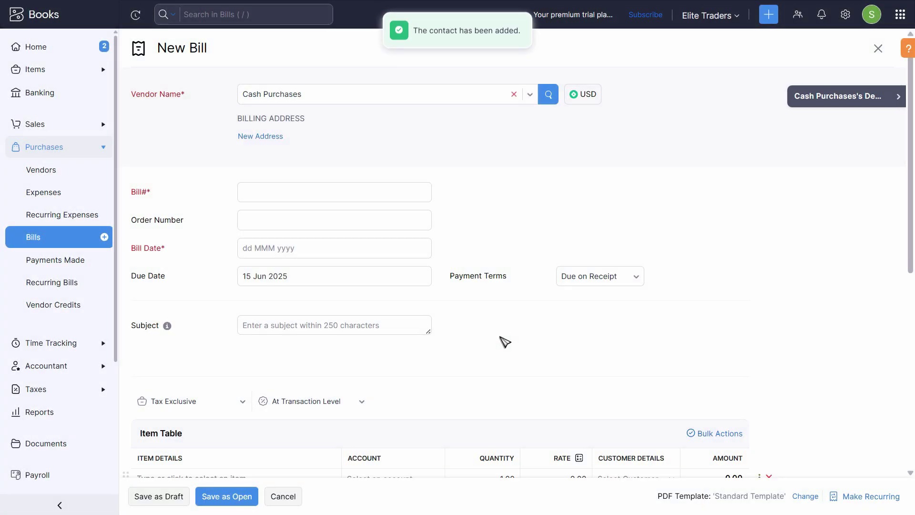
click(300, 187)
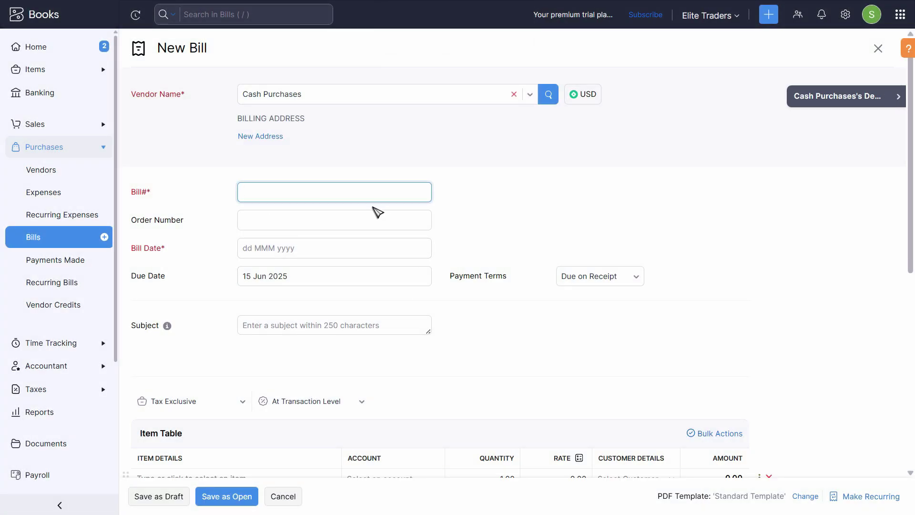
Set bill date and due date to 03 Jan 2025 with Due on Receipt terms.
click(313, 218)
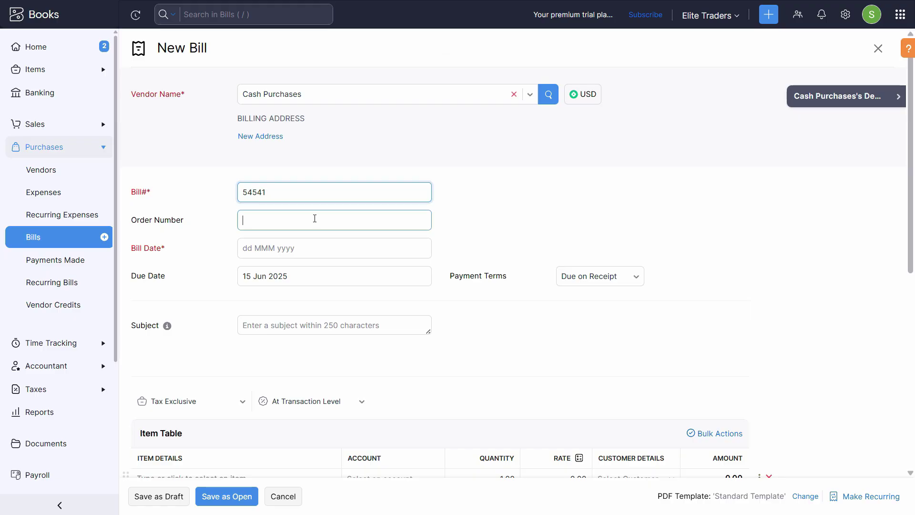
click(273, 245)
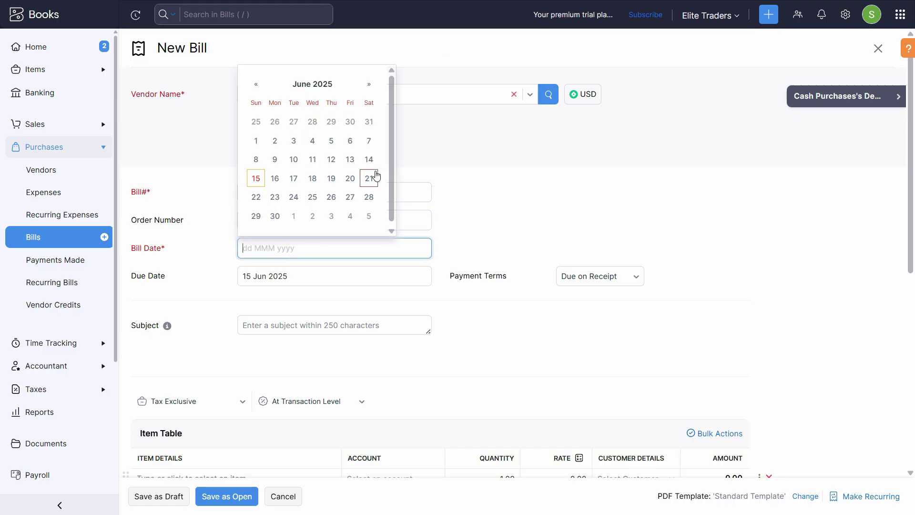
key(alt+Tab)
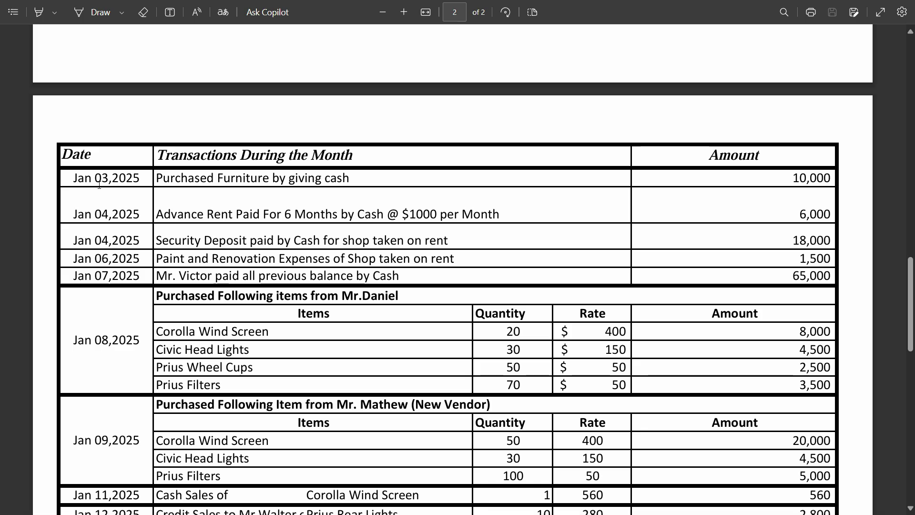
key(alt+Tab)
click(310, 84)
click(263, 137)
click(359, 120)
scroll(302, 190, down, 4)
click(302, 99)
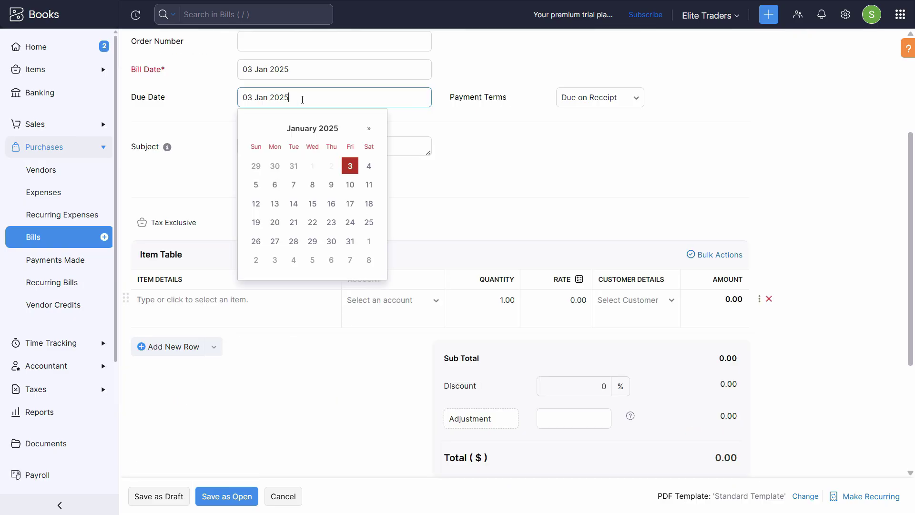
click(218, 121)
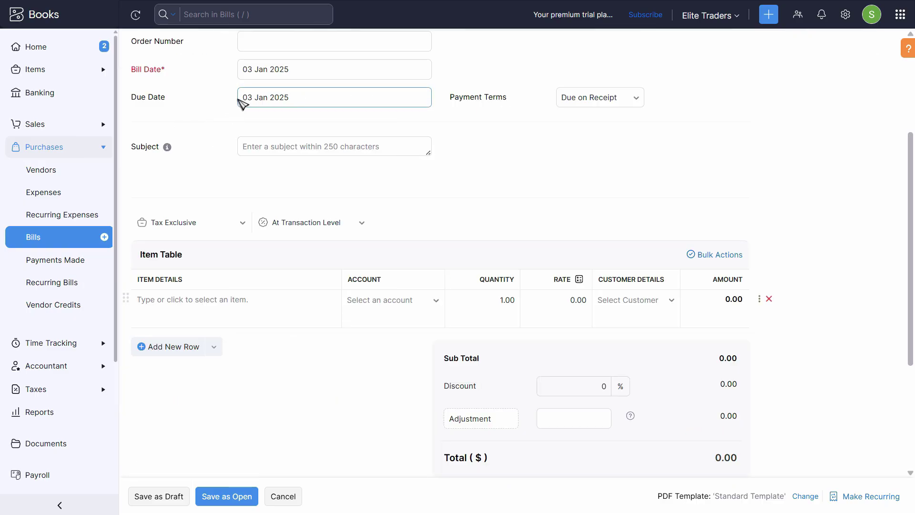
click(209, 120)
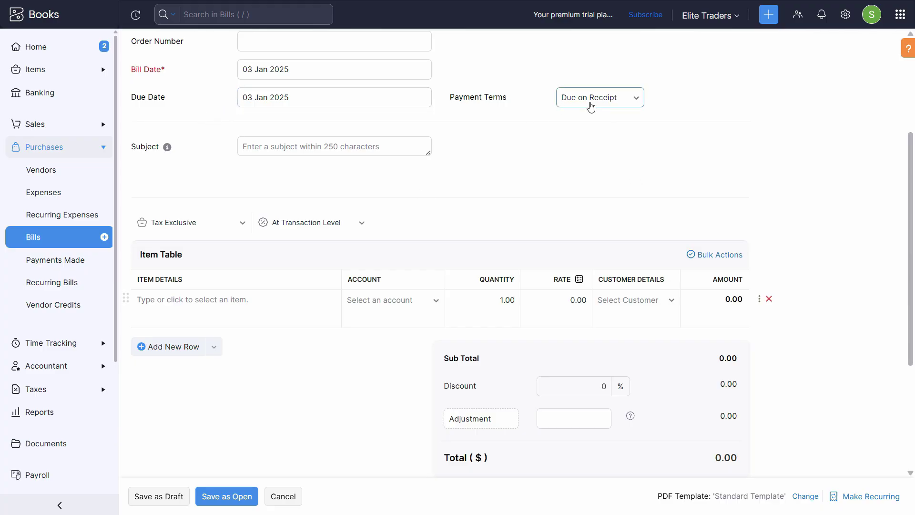
click(292, 148)
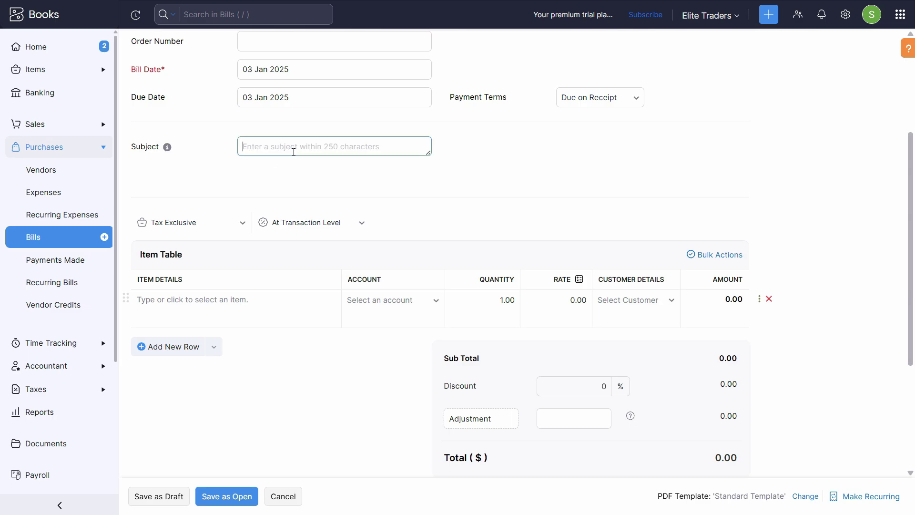
scroll(272, 175, down, 4)
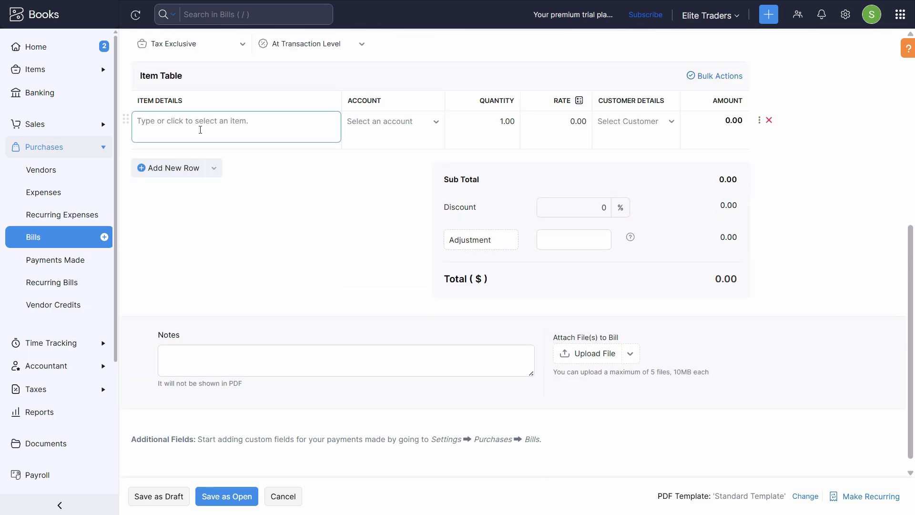
Add a Furniture line item posted to the Furniture and Equipment account.
click(200, 130)
scroll(248, 248, up, 3)
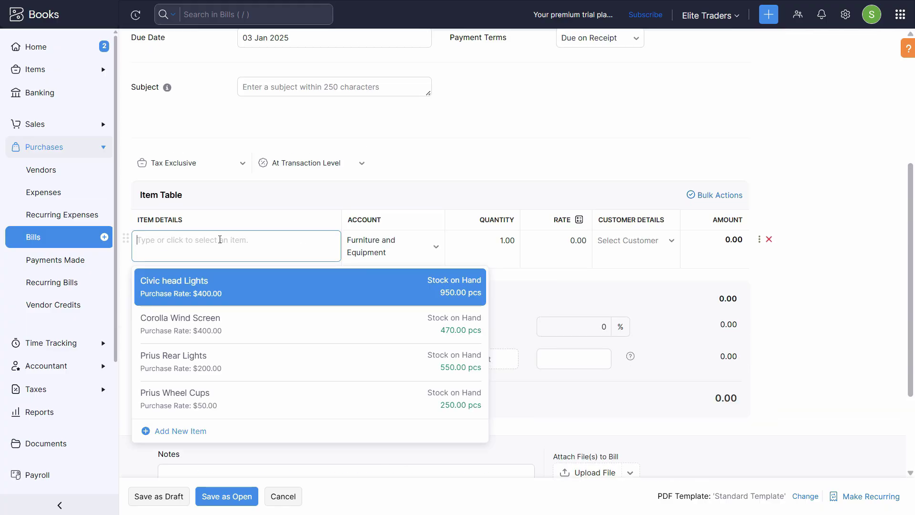
text(Furni)
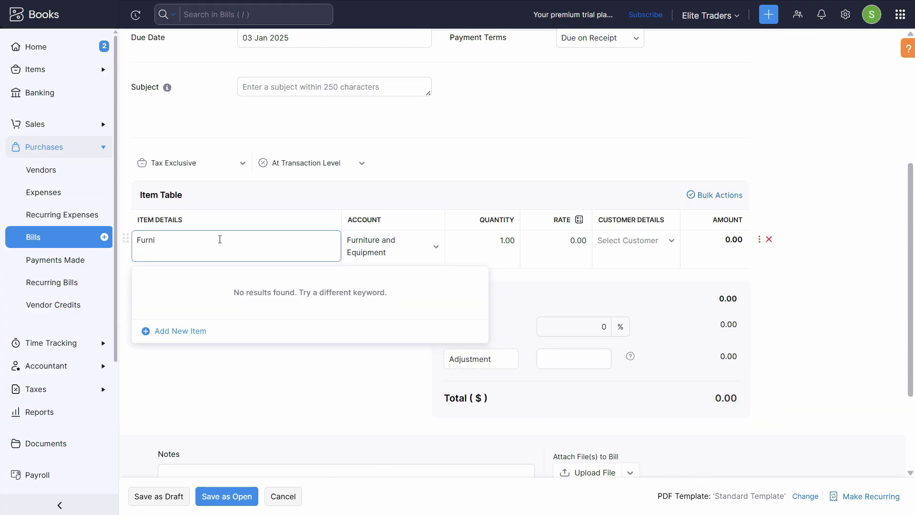
text(ture)
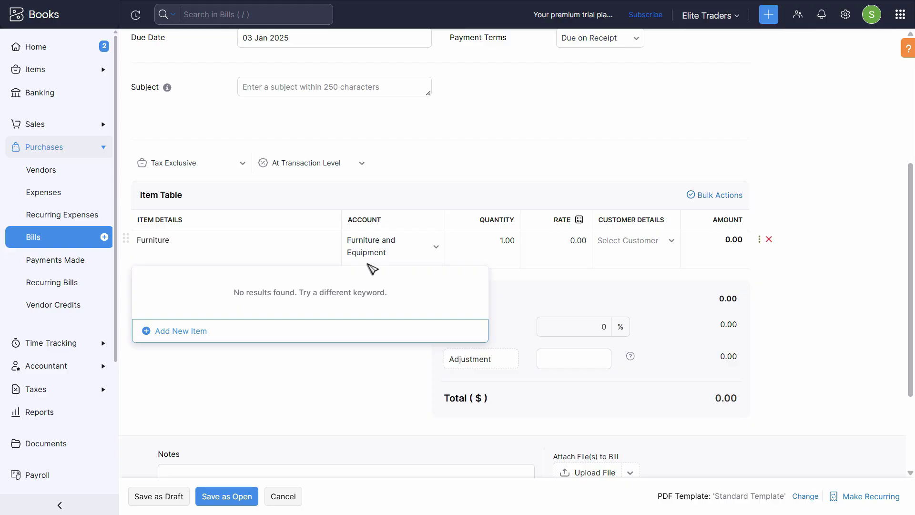
click(383, 248)
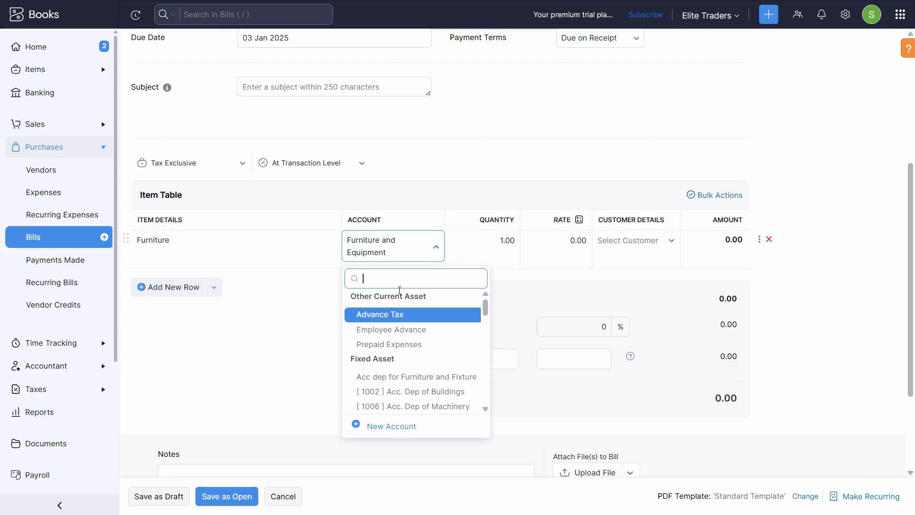
click(310, 282)
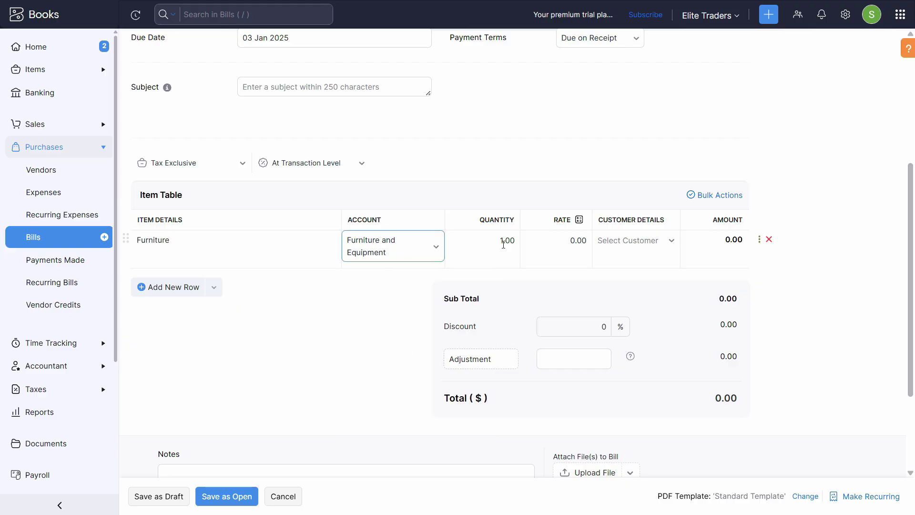
Enter a rate of 10,000 for the line and save the bill as Open.
click(551, 240)
key(alt+Tab)
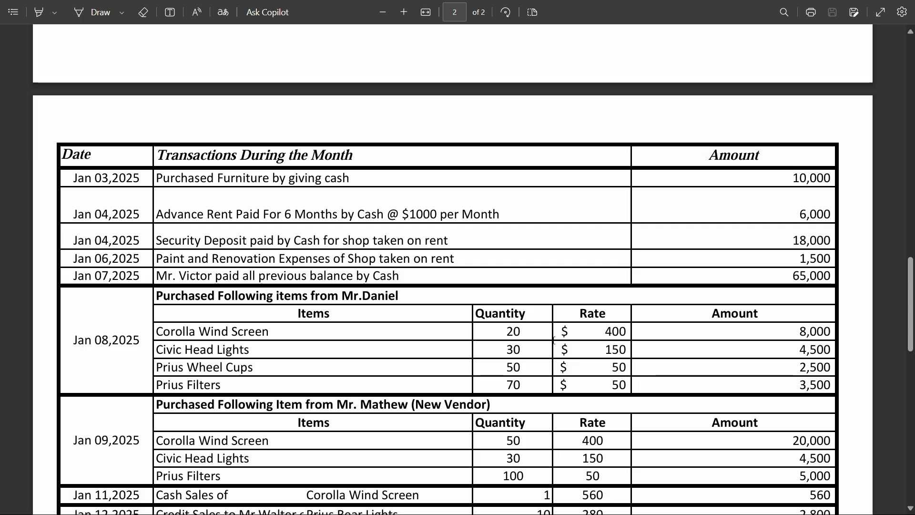
key(alt+Tab)
click(562, 240)
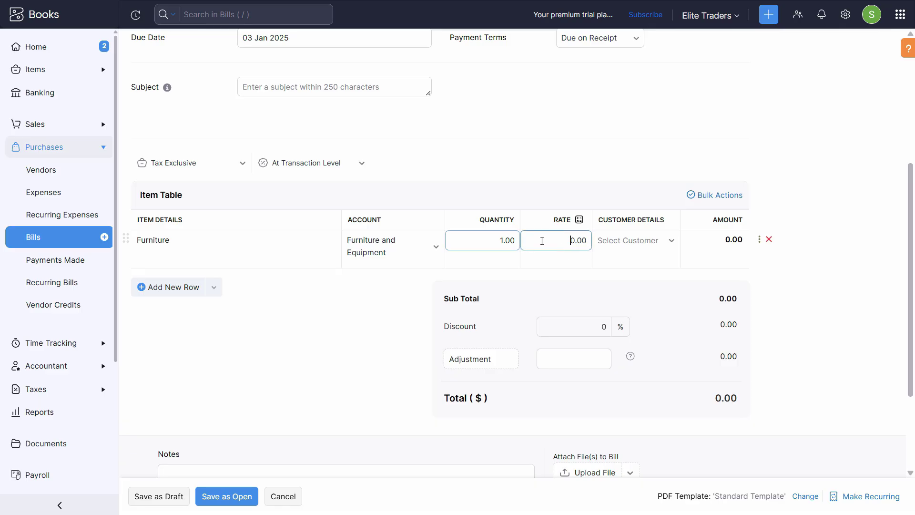
text(1000)
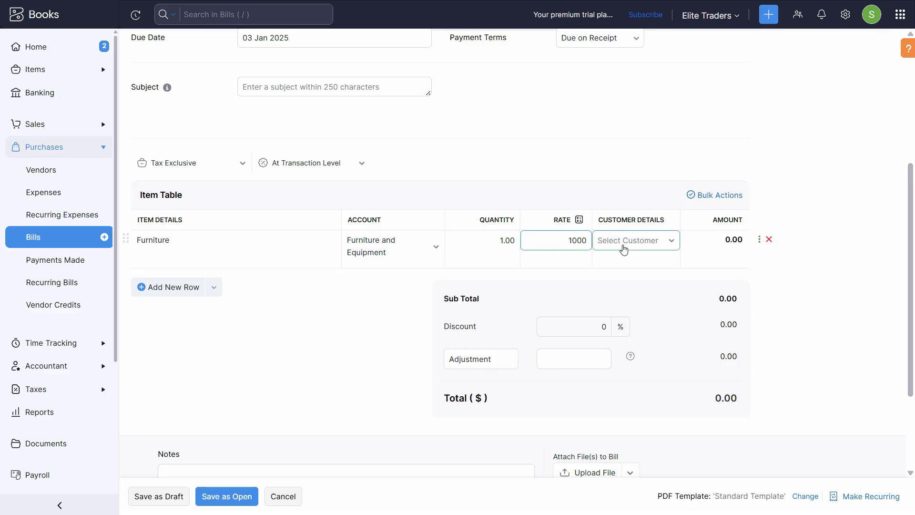
text(0)
key(Tab)
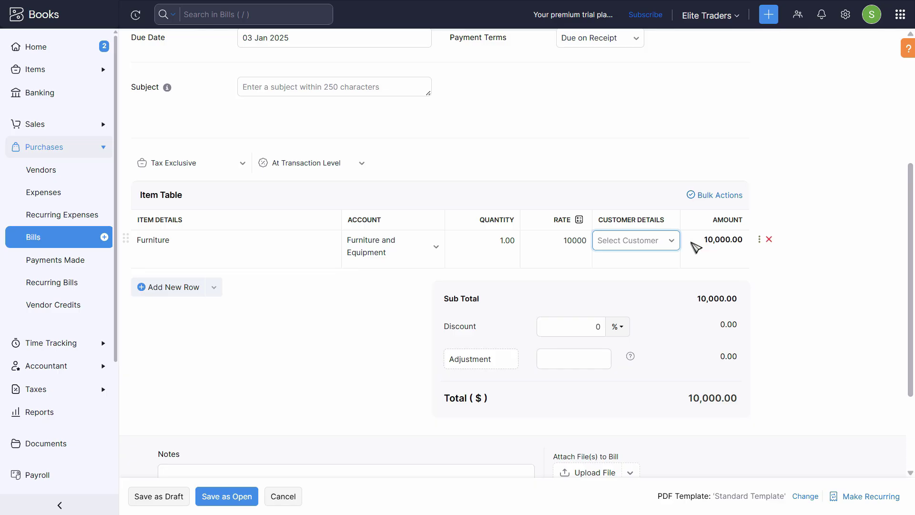
scroll(722, 374, down, 3)
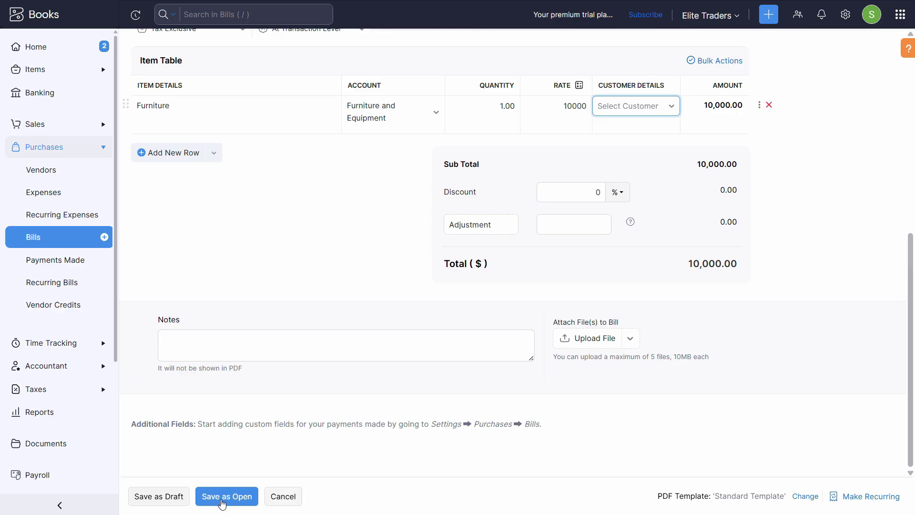
click(223, 499)
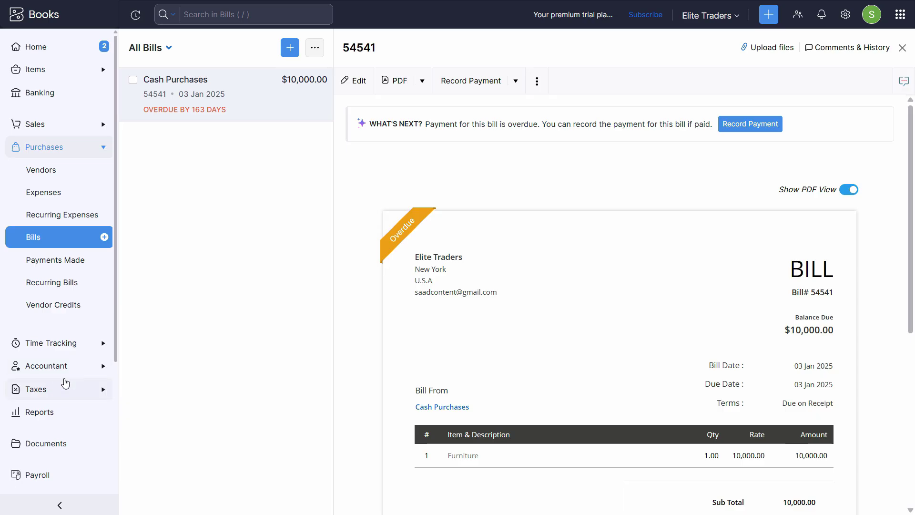
Open Accountant > Fixed Assets and select the draft $10,000 Furniture asset FA-00001.
click(72, 366)
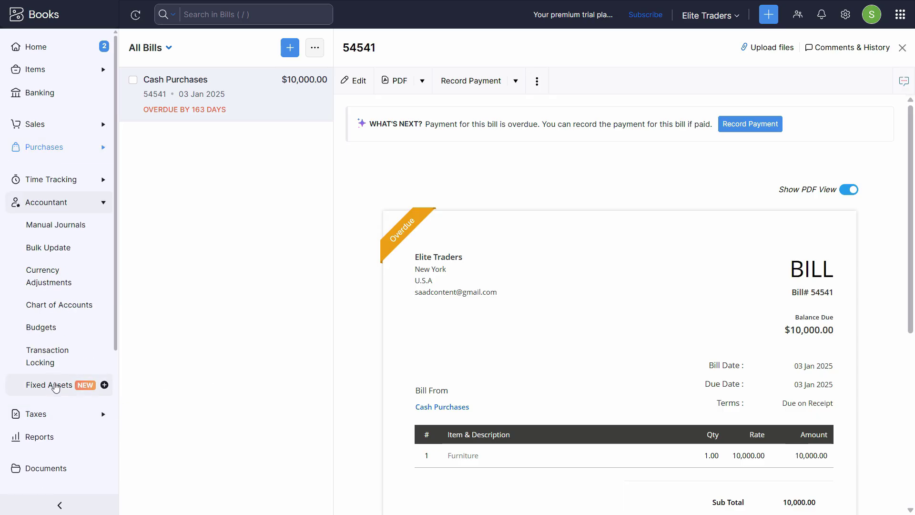
click(55, 385)
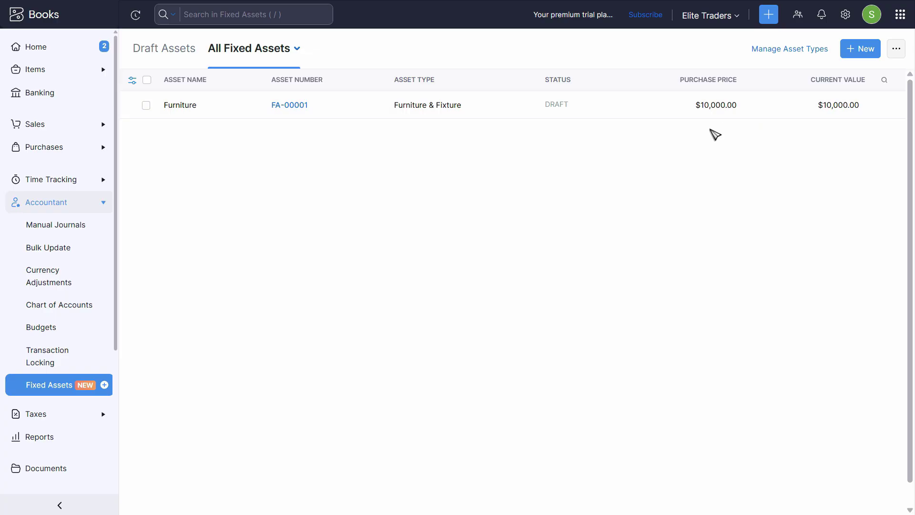
click(669, 115)
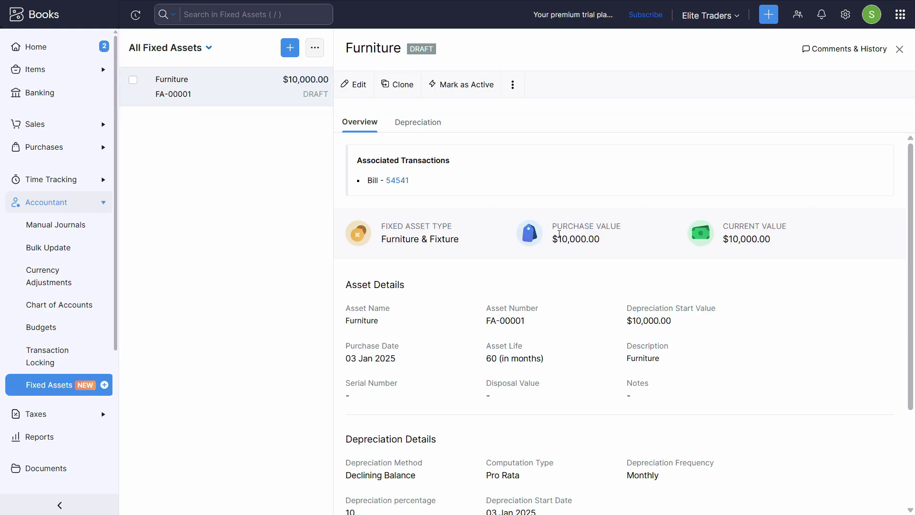
Review the Furniture asset's edit form and cancel without changing anything.
click(357, 88)
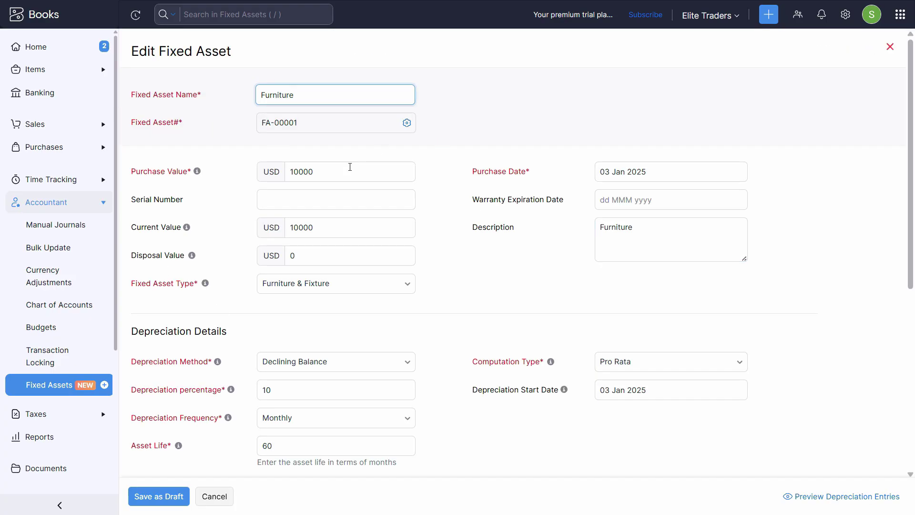
scroll(334, 262, down, 7)
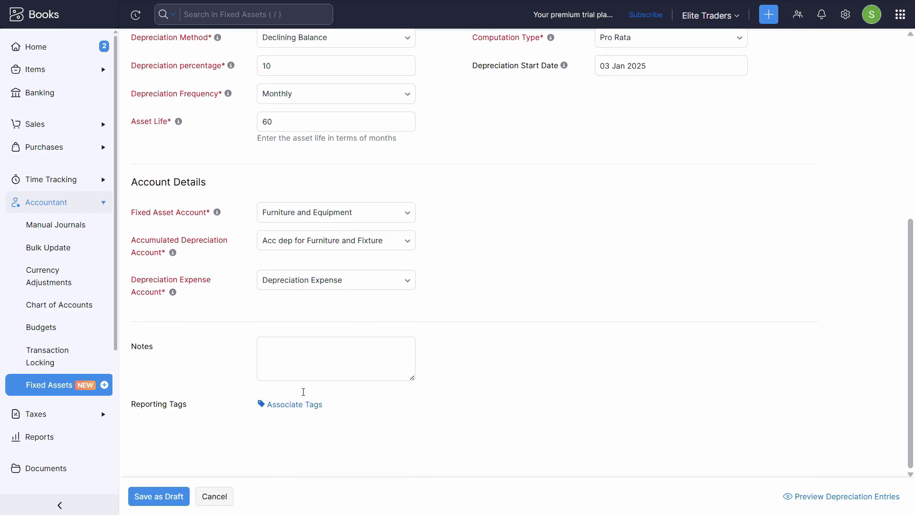
click(214, 497)
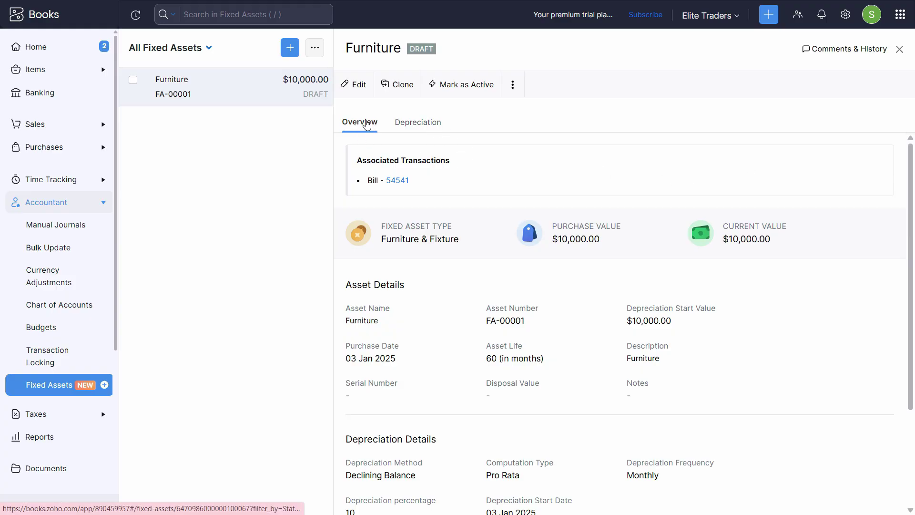
Show the Furniture asset's depreciation chart and forecast, starting at $79.45 on 31 Jan 2025.
click(418, 123)
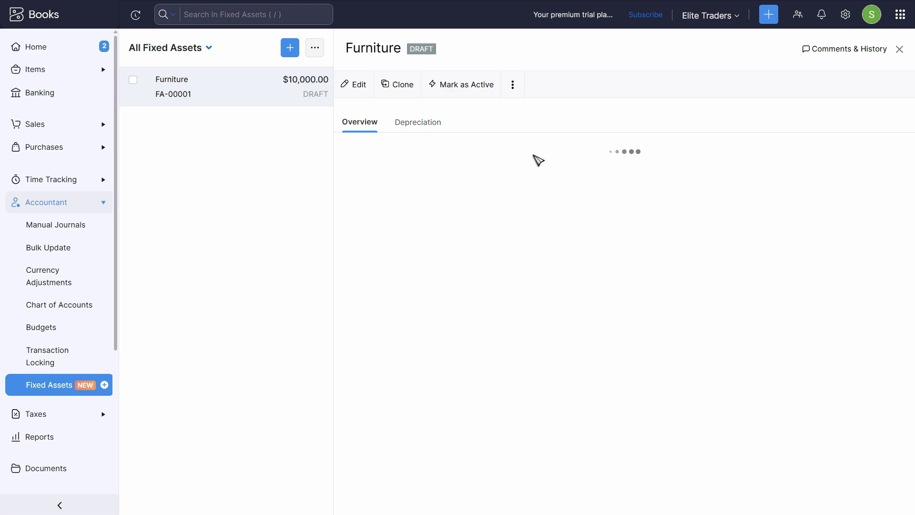
click(415, 125)
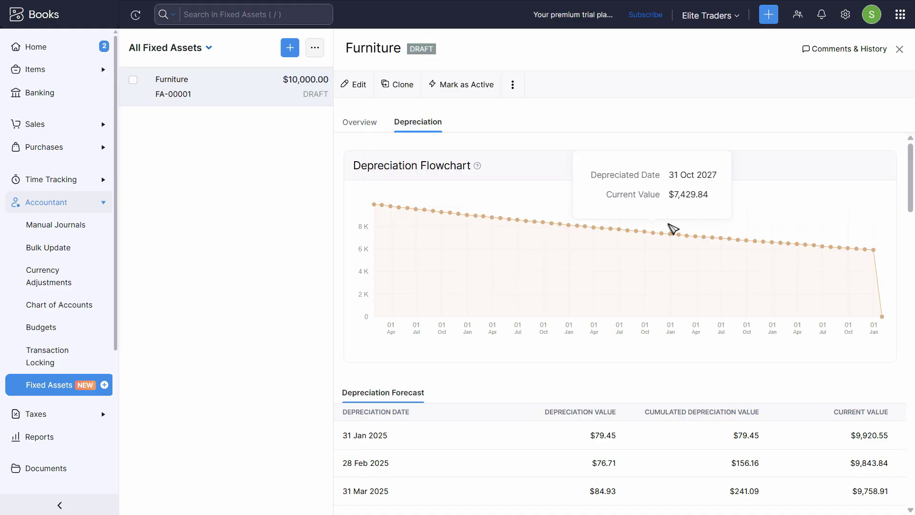
scroll(533, 324, down, 5)
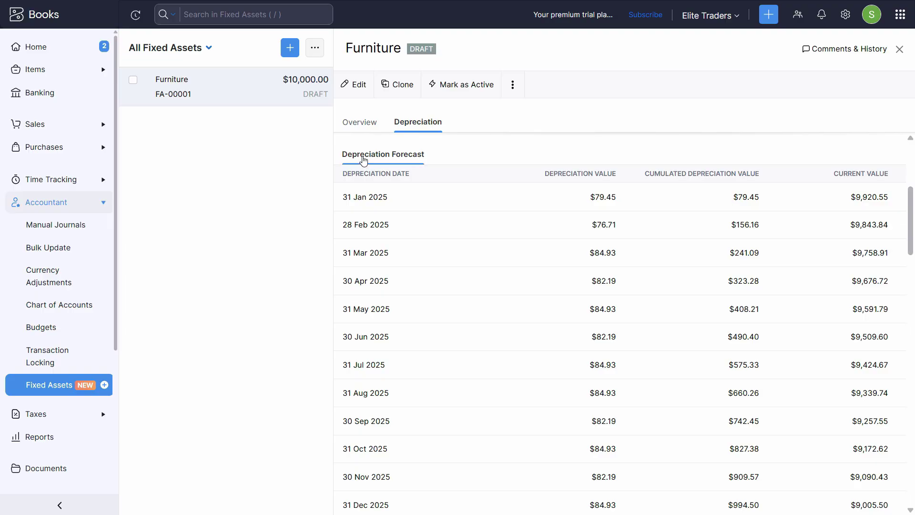
click(359, 123)
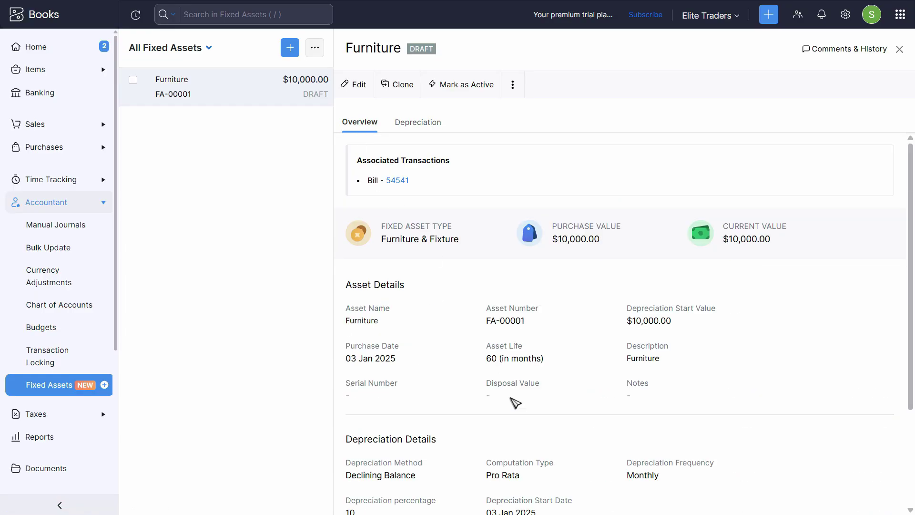
scroll(515, 403, down, 3)
scroll(417, 336, up, 3)
click(419, 125)
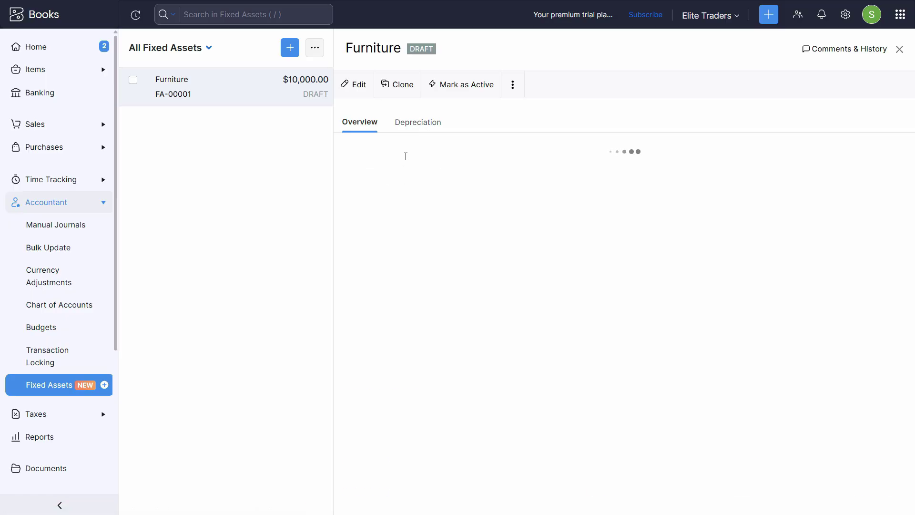
scroll(377, 403, down, 5)
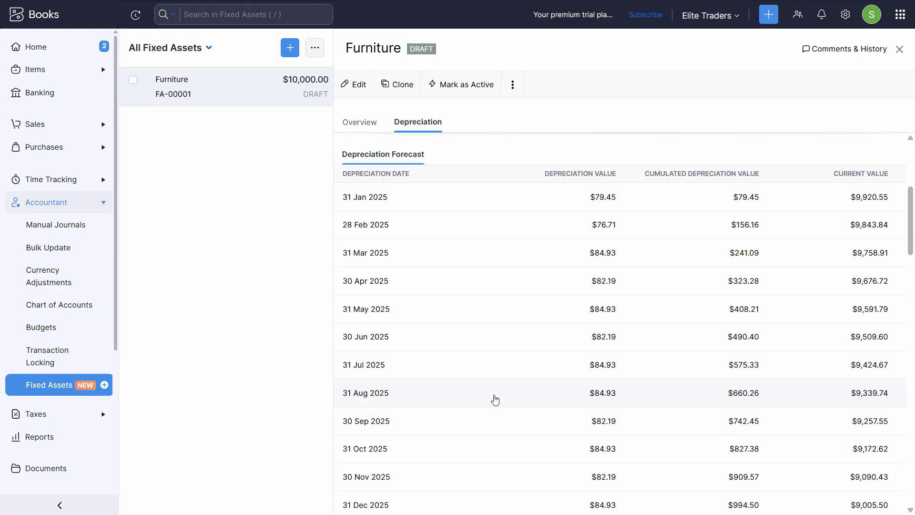
scroll(494, 398, up, 5)
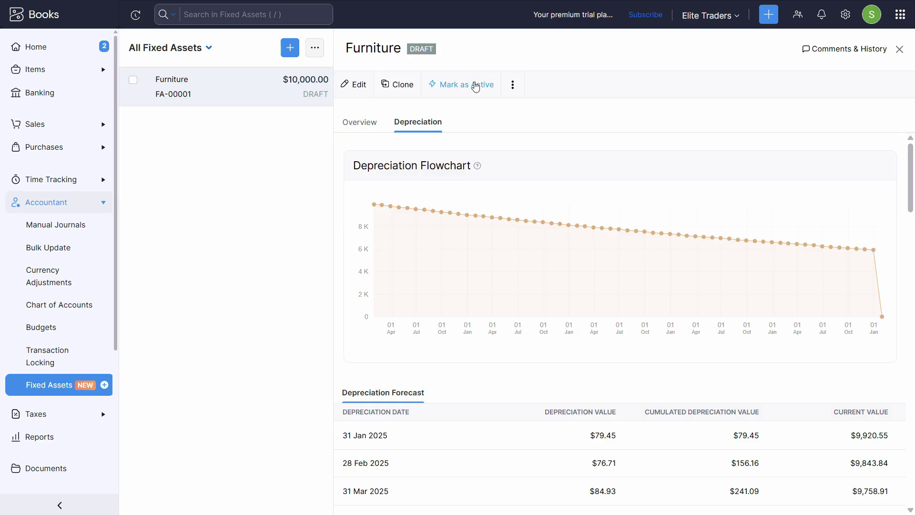
Mark the Furniture asset Active and review its Jan–May 2025 depreciation, leaving $9,591.79.
click(476, 86)
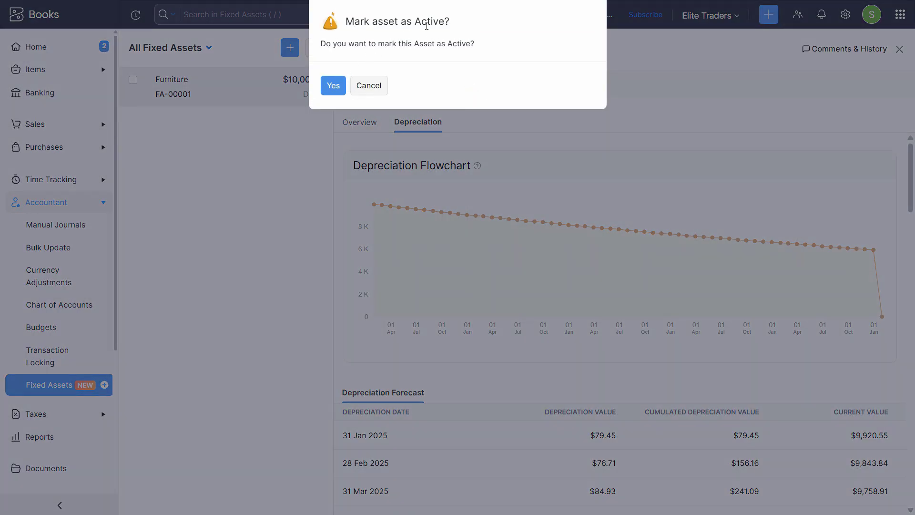
click(340, 93)
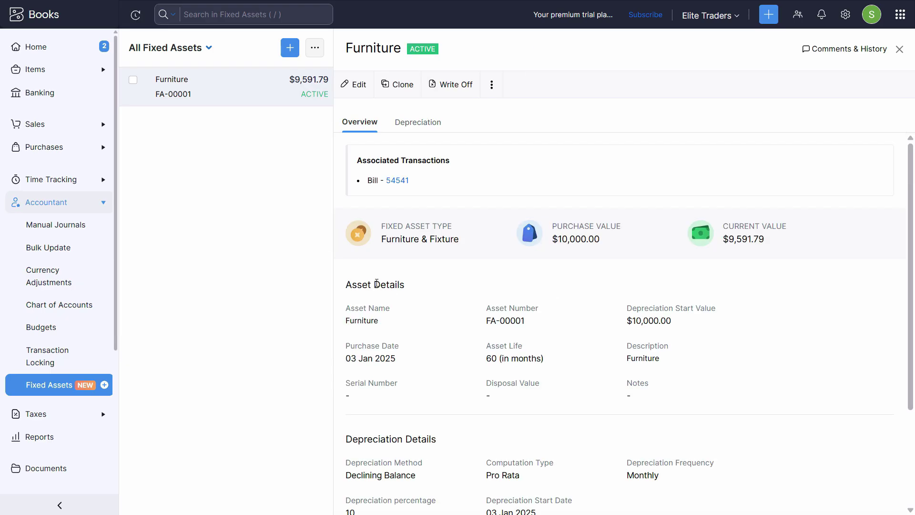
click(402, 125)
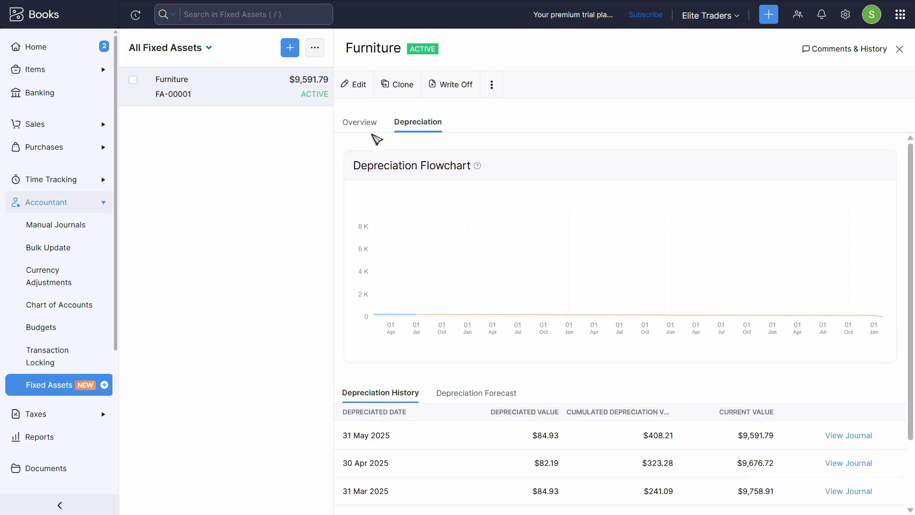
scroll(493, 426, down, 2)
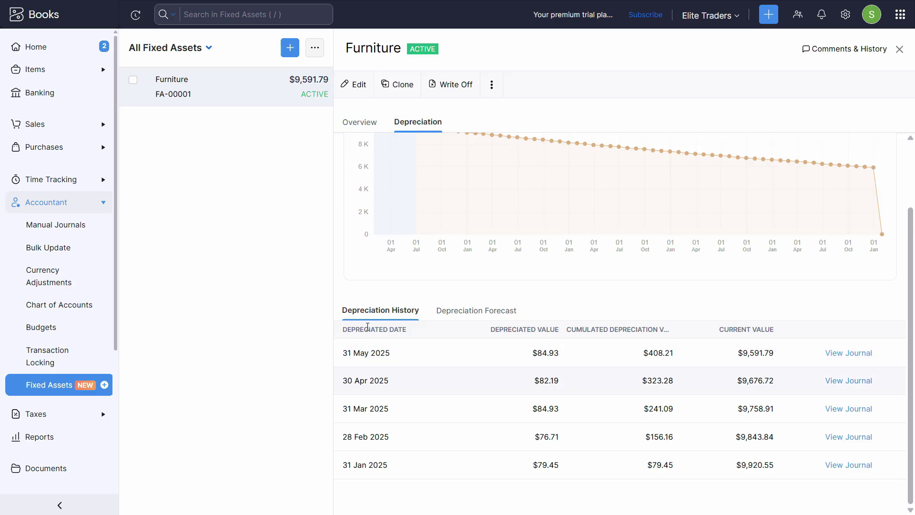
Check the 31 May 2025 depreciation journal of $84.93, then close it and compare with the PDF.
click(849, 353)
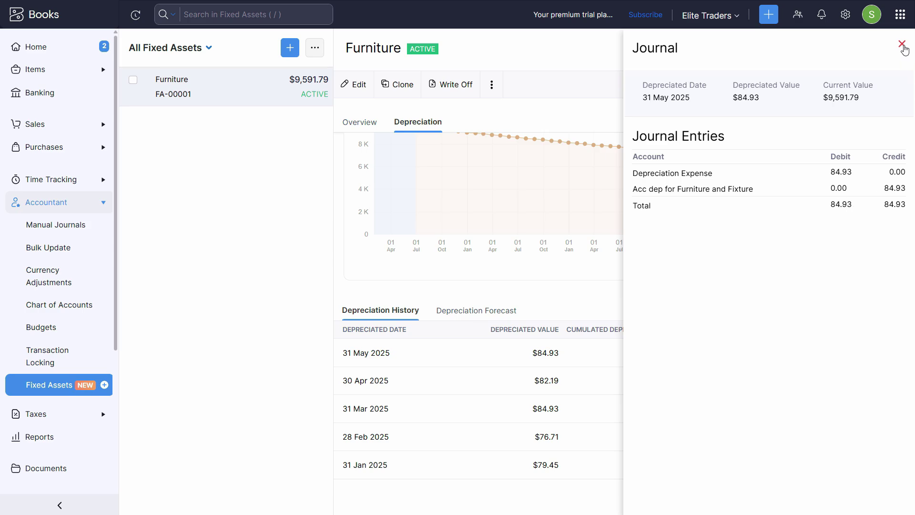
click(902, 44)
key(alt+Tab)
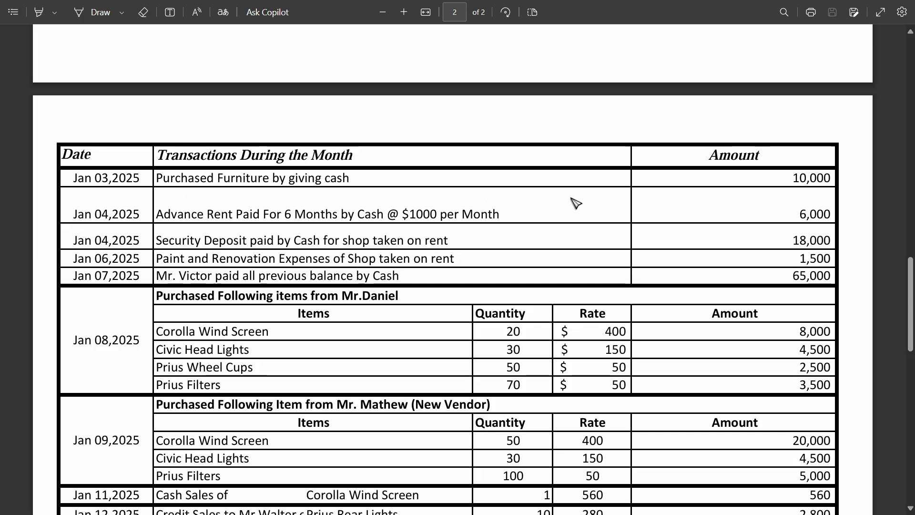
key(alt+Tab)
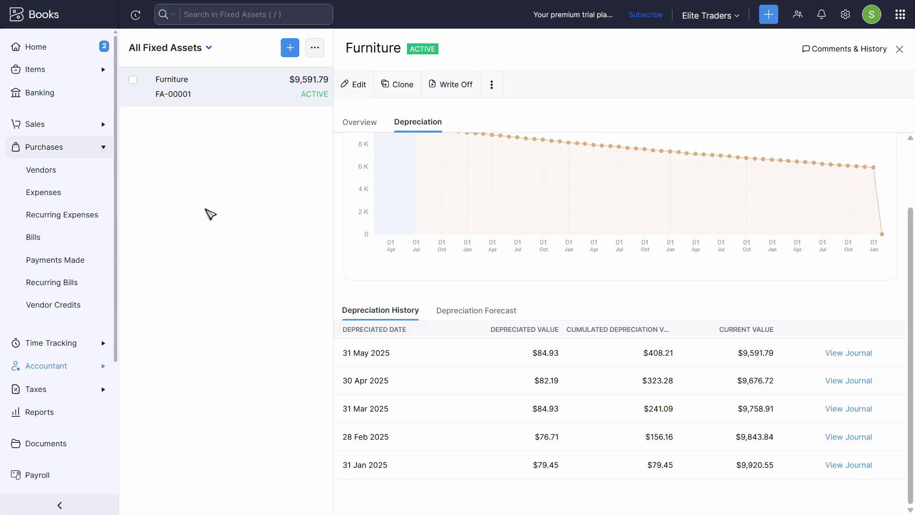
key(alt+Tab)
key(alt+Tab)
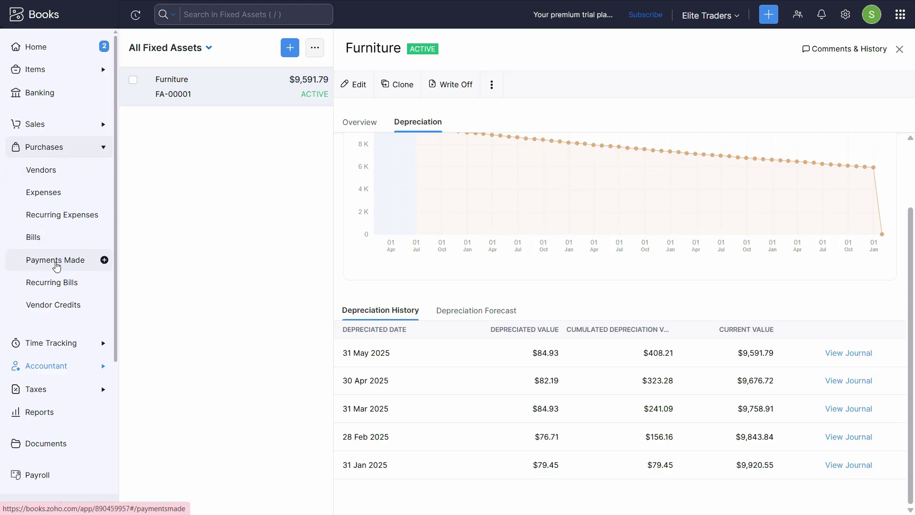
List unpaid bills from Payments Made and select, then deselect, the $10,000 bill 54541.
click(56, 266)
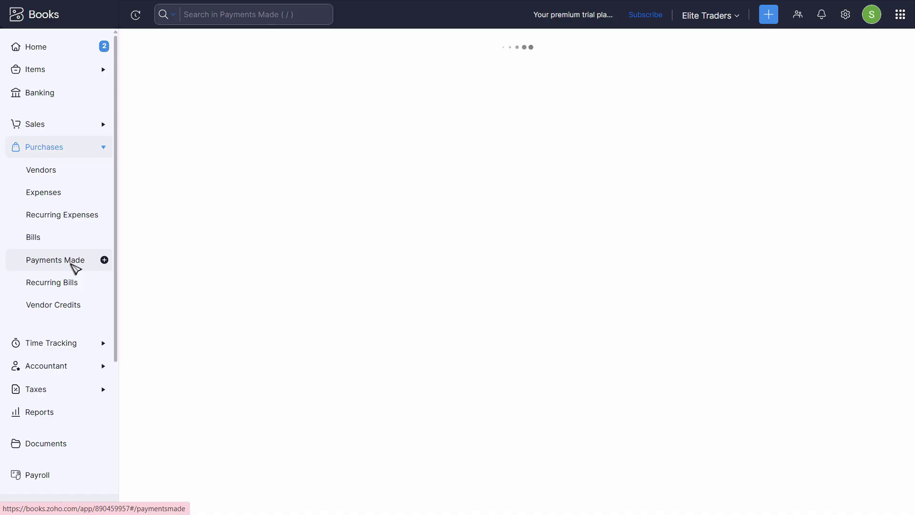
click(514, 197)
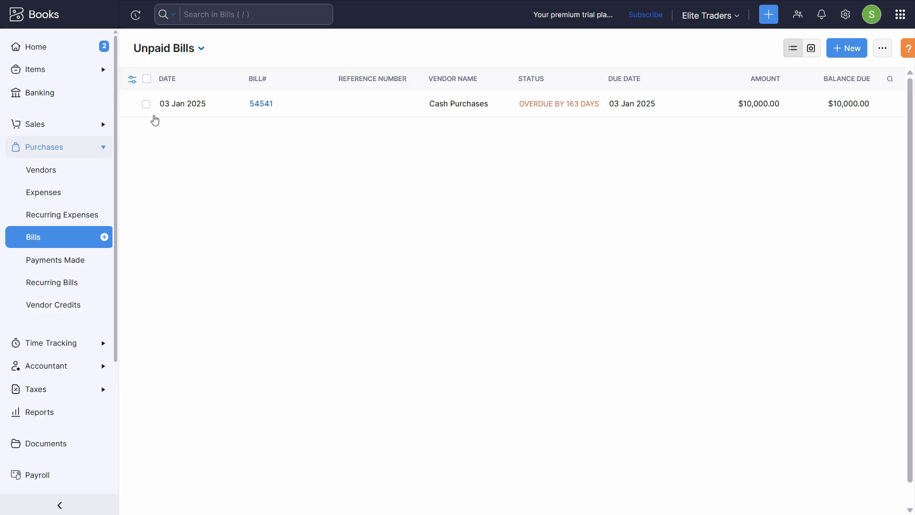
click(145, 104)
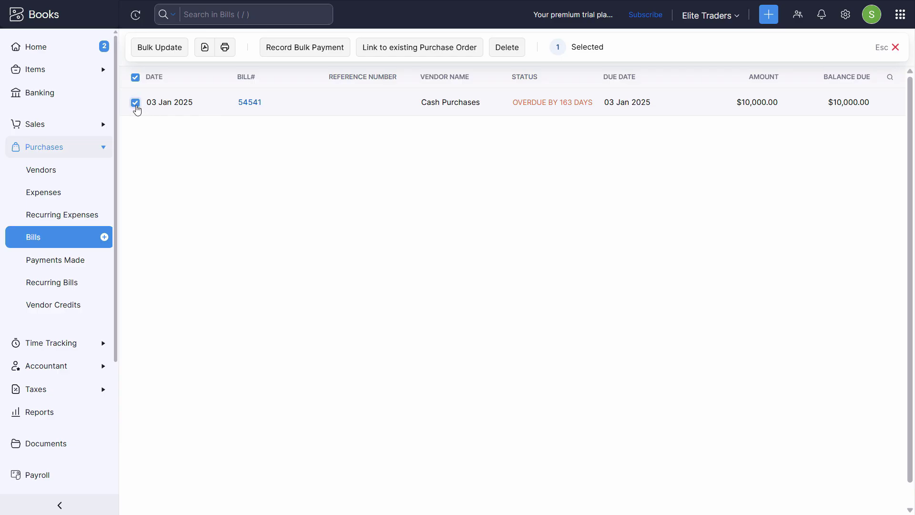
click(138, 105)
click(139, 105)
click(135, 103)
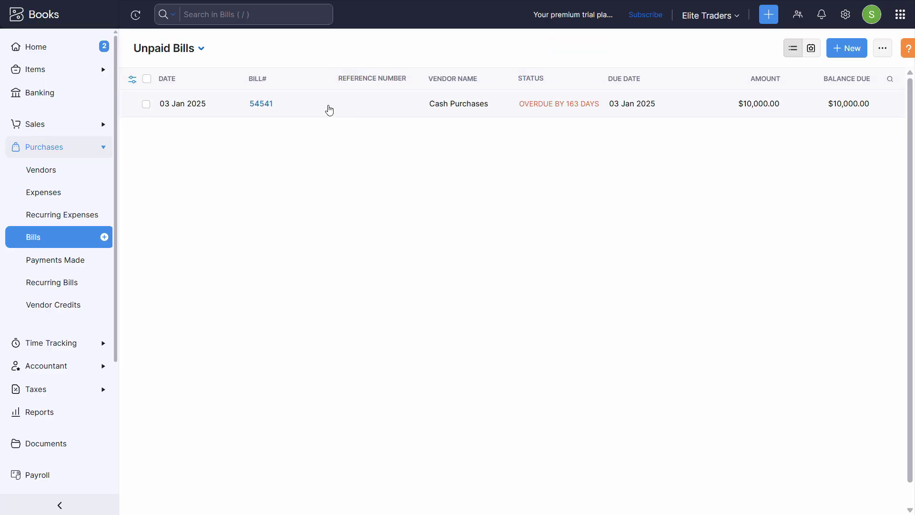
Start a 10000 payment for bill 54541, dated 03 Jan 2025 per the PDF.
click(329, 109)
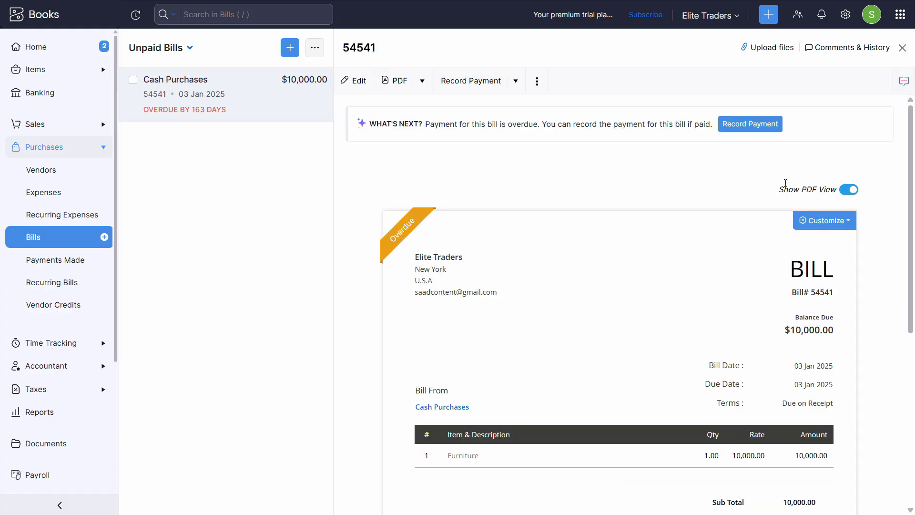
click(768, 128)
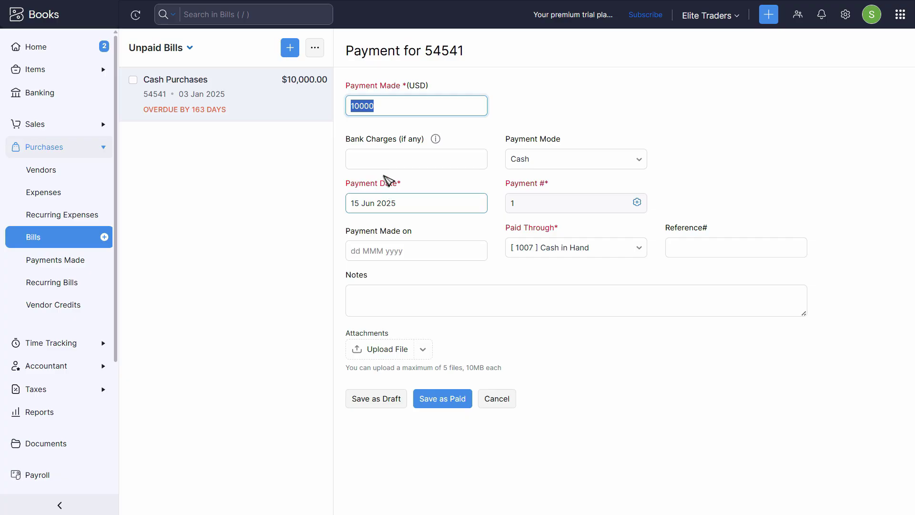
click(370, 155)
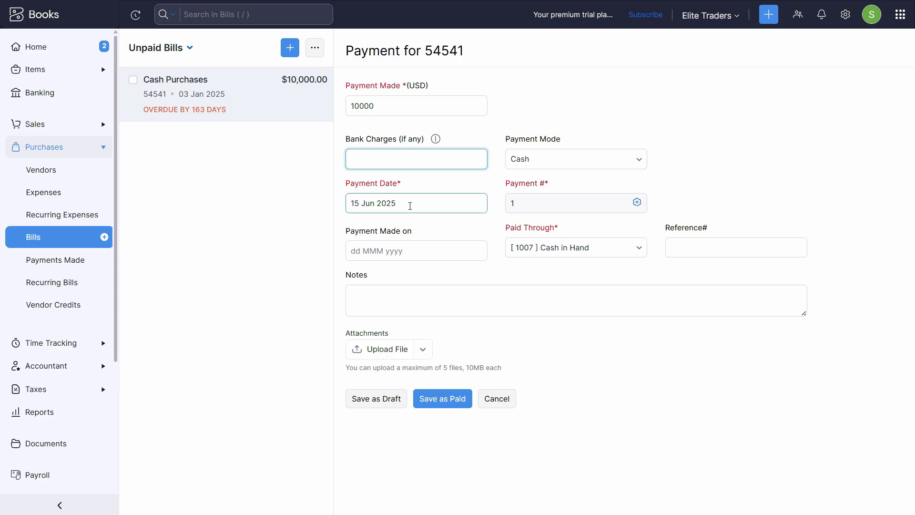
click(409, 205)
key(alt+Tab)
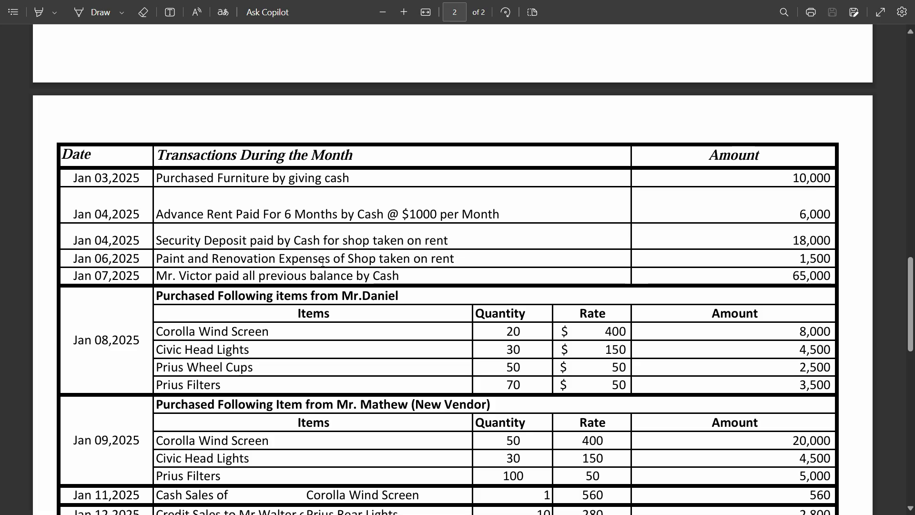
key(alt+Tab)
Pay it through Cash in Hand and save the bill as paid.
click(604, 250)
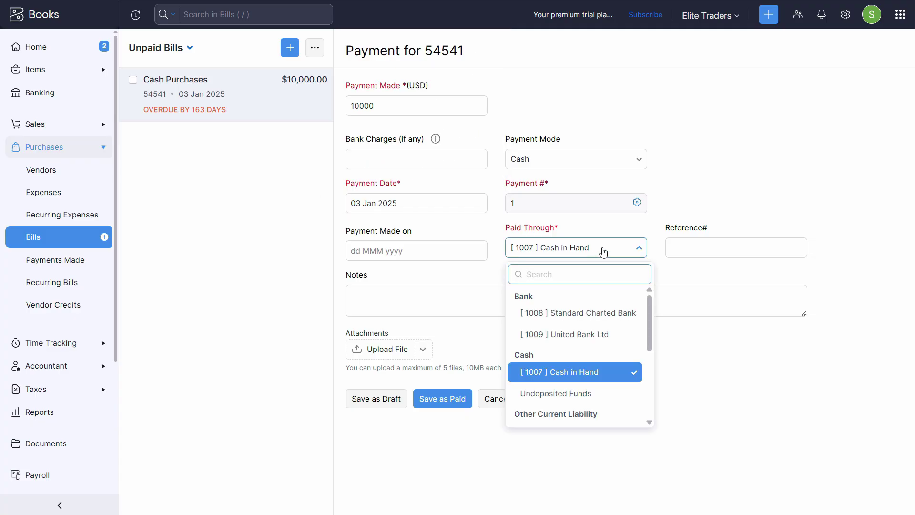
click(702, 247)
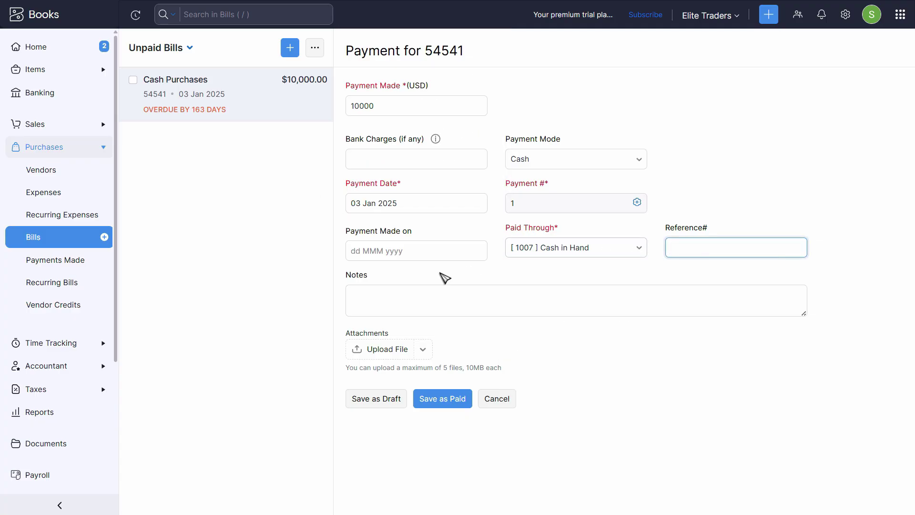
click(388, 301)
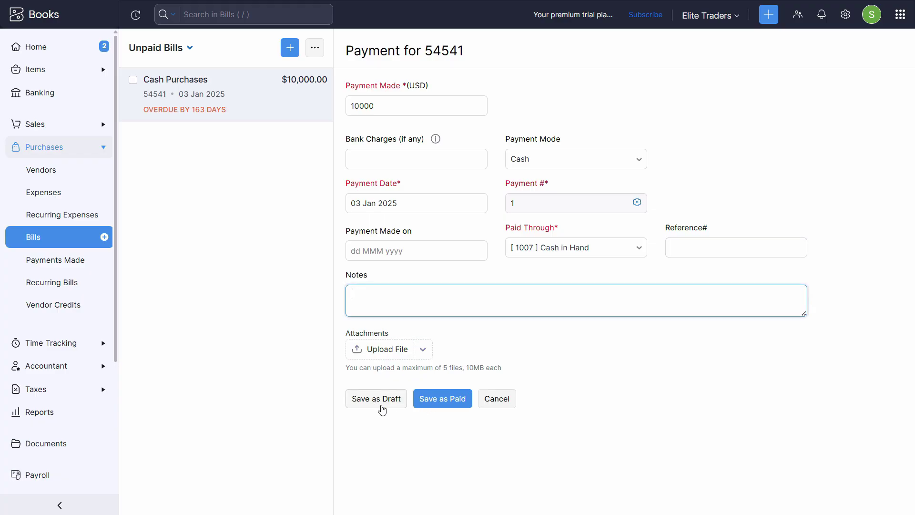
click(450, 404)
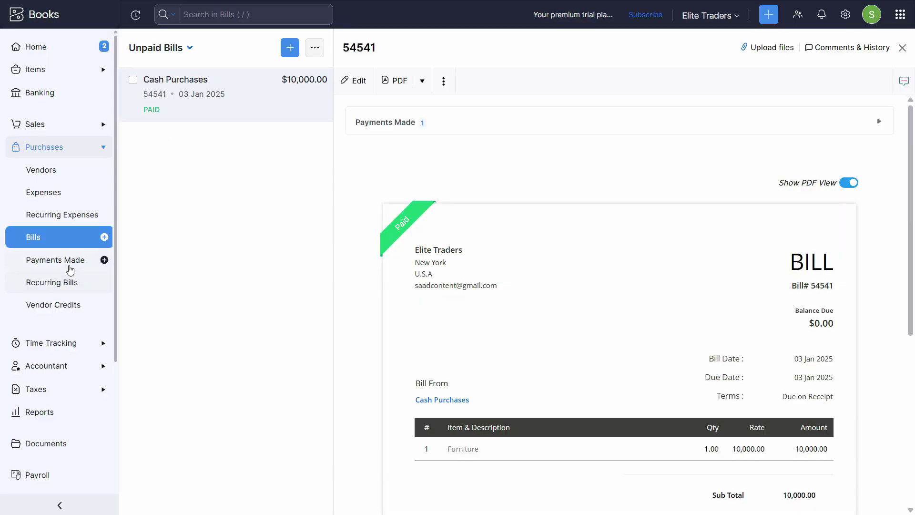
click(32, 264)
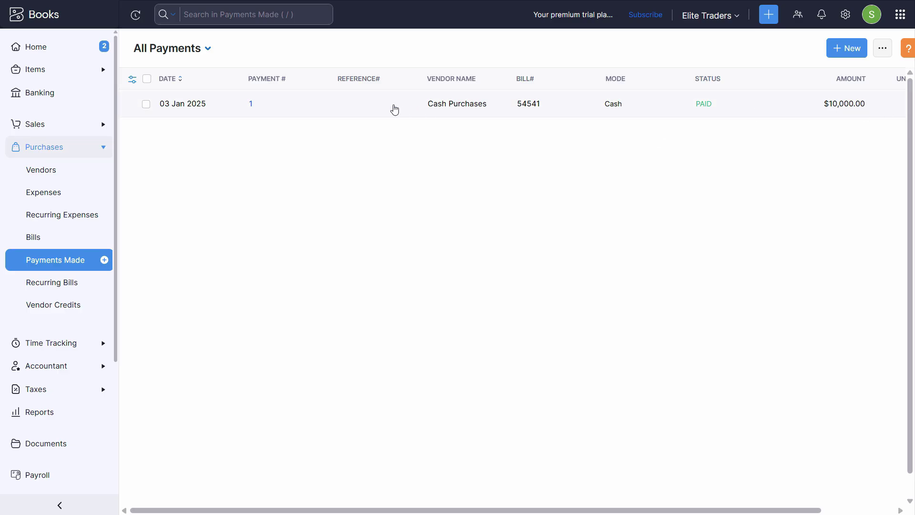
View payment 1's journal: Accounts Payable debited, Cash in Hand credited 10,000.
click(395, 107)
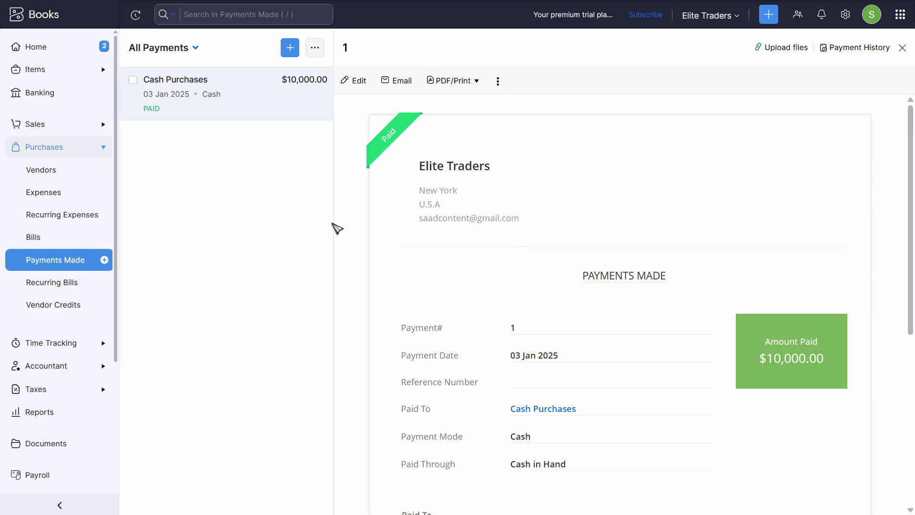
click(498, 82)
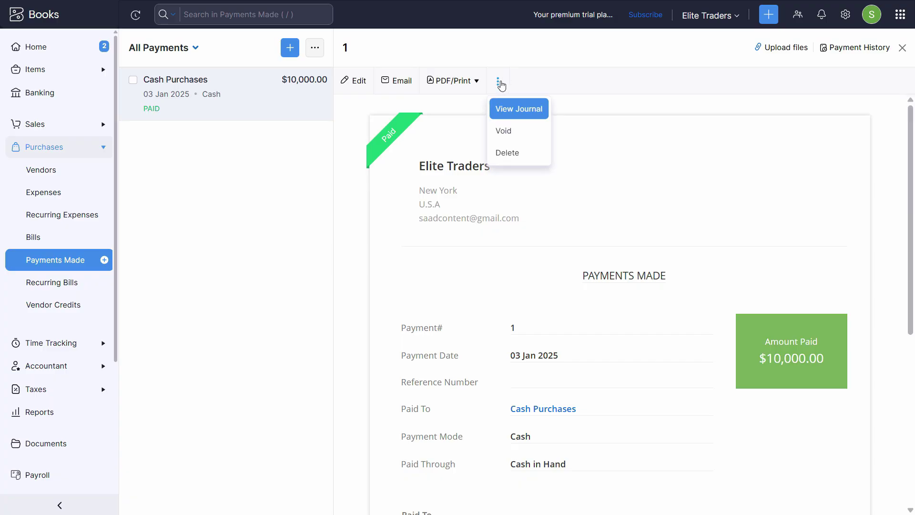
click(517, 115)
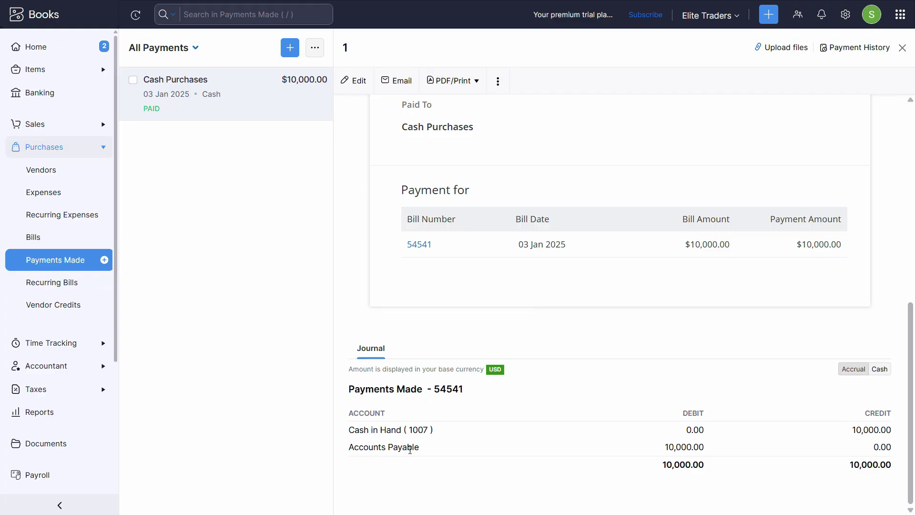
key(alt+Tab)
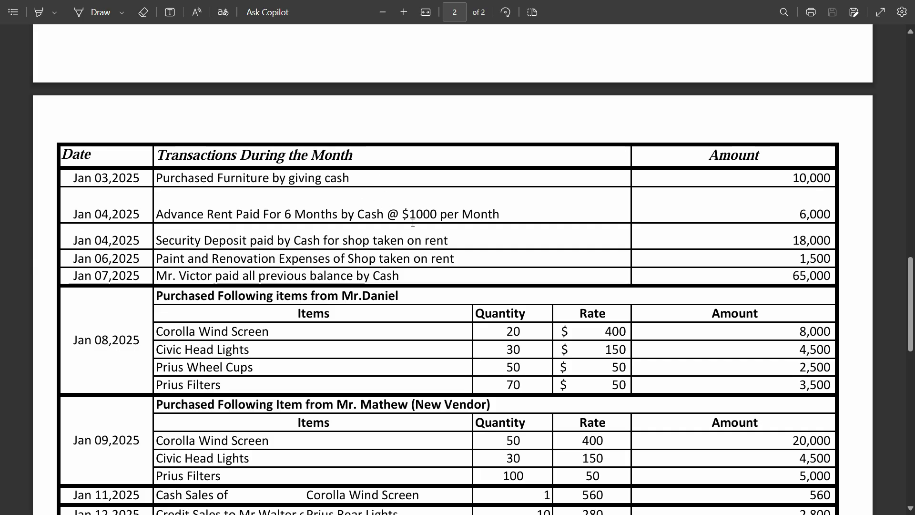
Return from the PDF to payment 1's journal in Zoho Books.
key(alt+Tab)
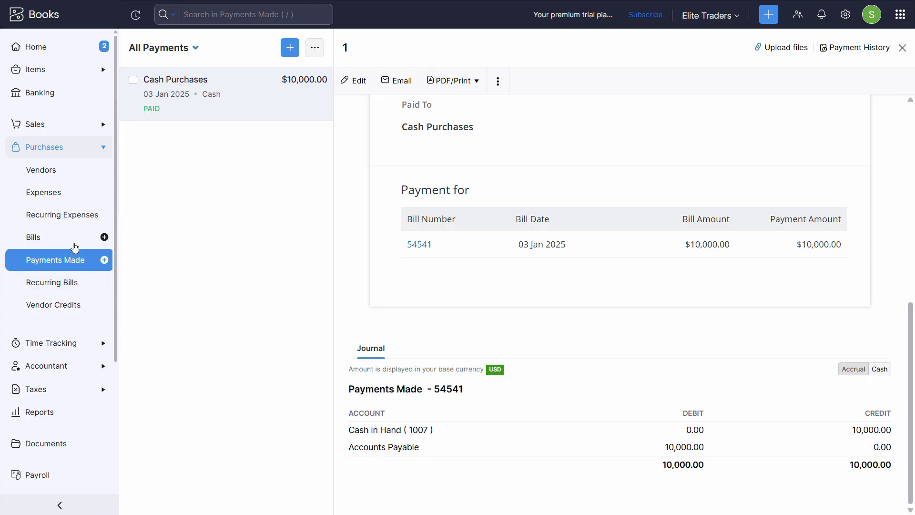
Confirm the bills list has no unpaid bills, then list vendors showing Cash Purchases at $0.00.
click(71, 244)
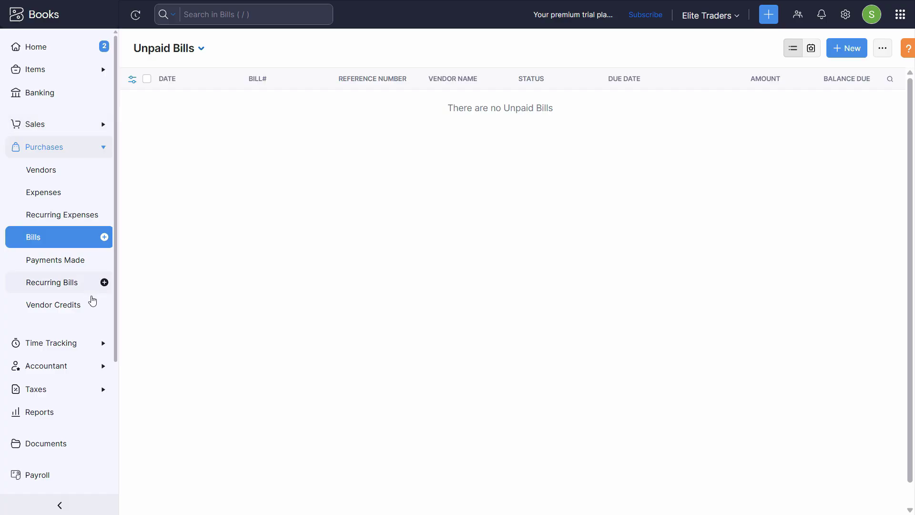
click(882, 48)
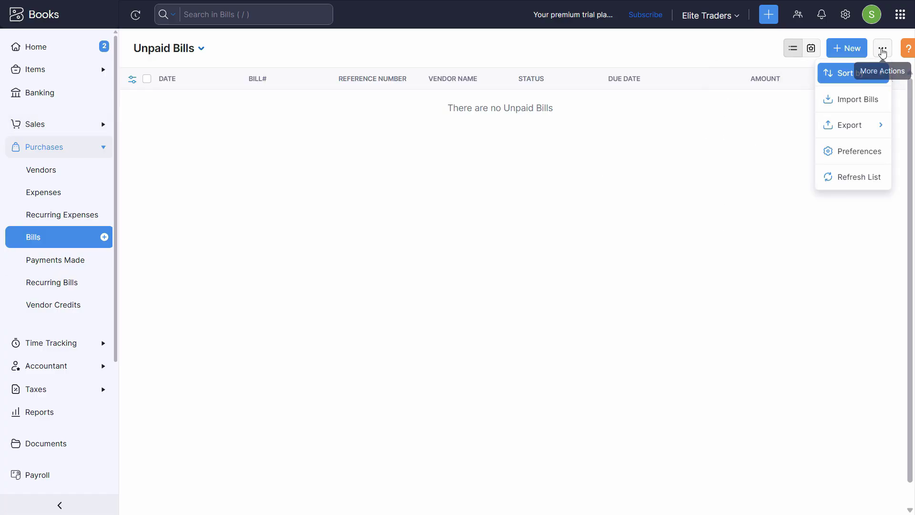
click(882, 51)
click(882, 51)
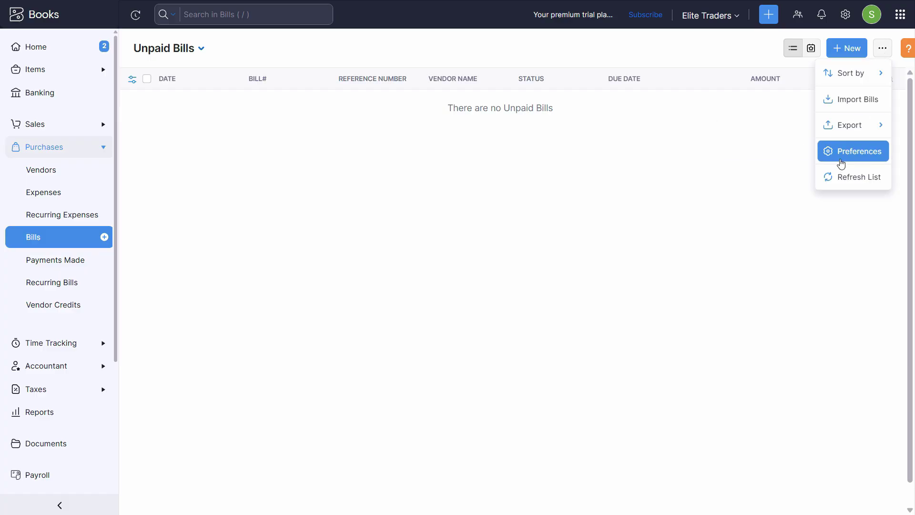
click(840, 151)
click(41, 171)
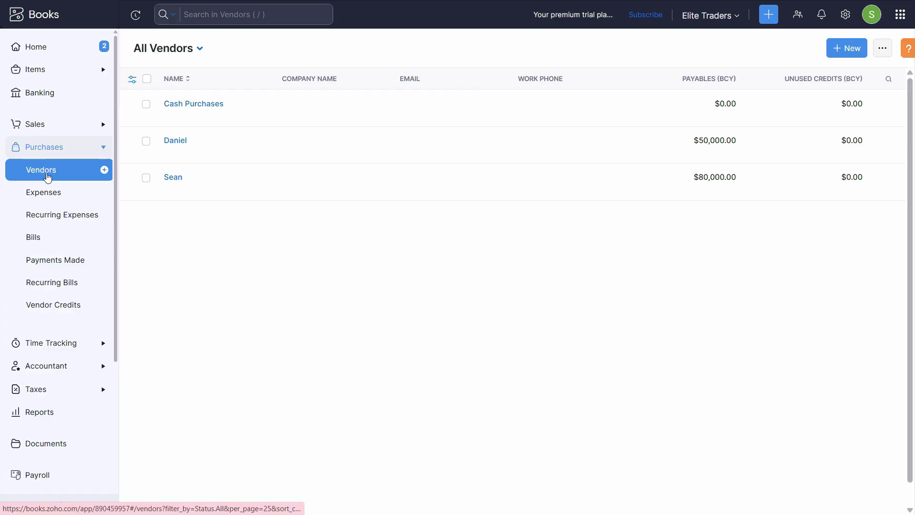
Open paid bill 54541 from the Cash Purchases vendor's transaction list.
click(257, 112)
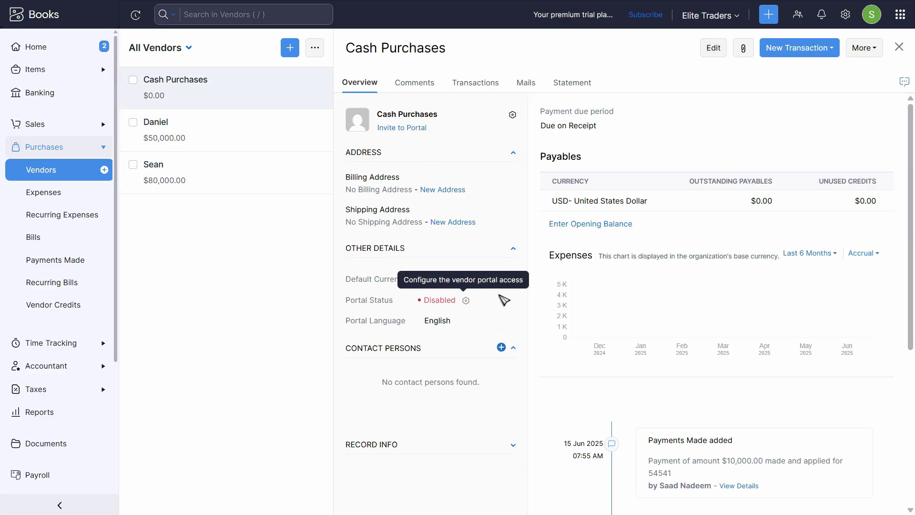
click(476, 85)
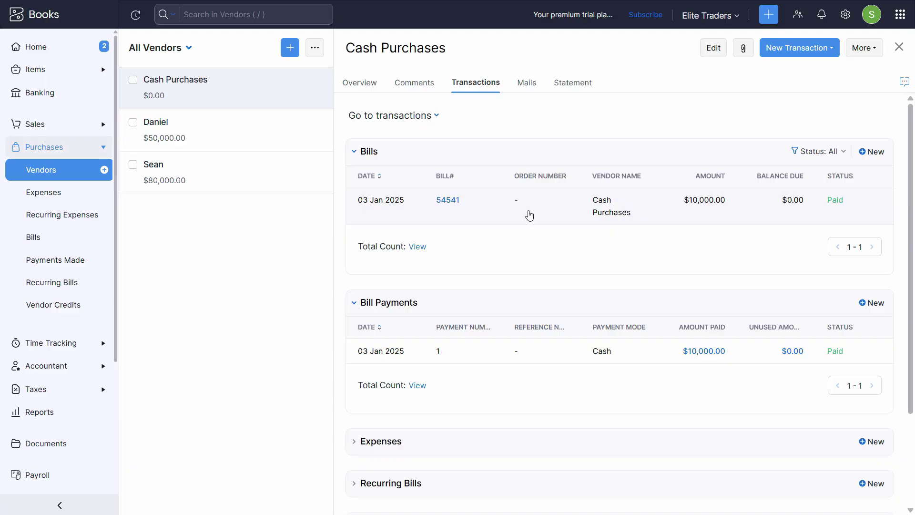
click(553, 210)
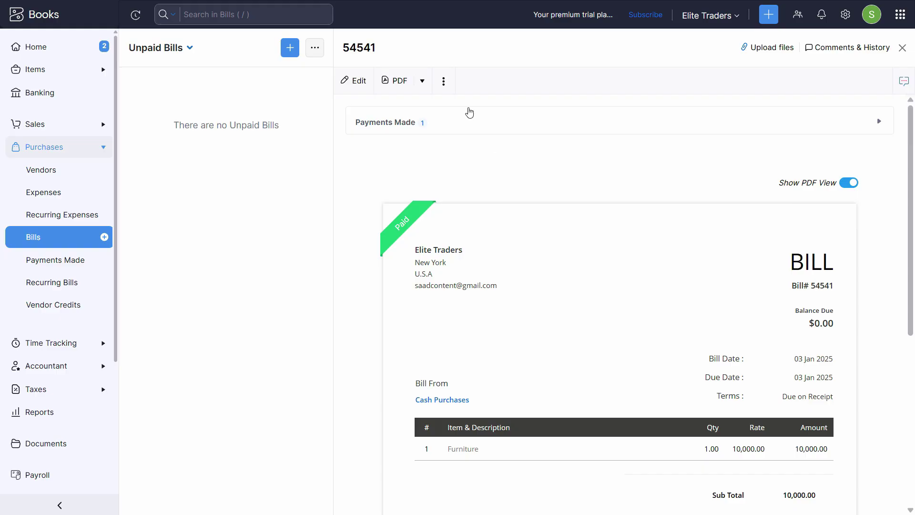
Display bill 54541's journal entries from its actions menu.
click(443, 81)
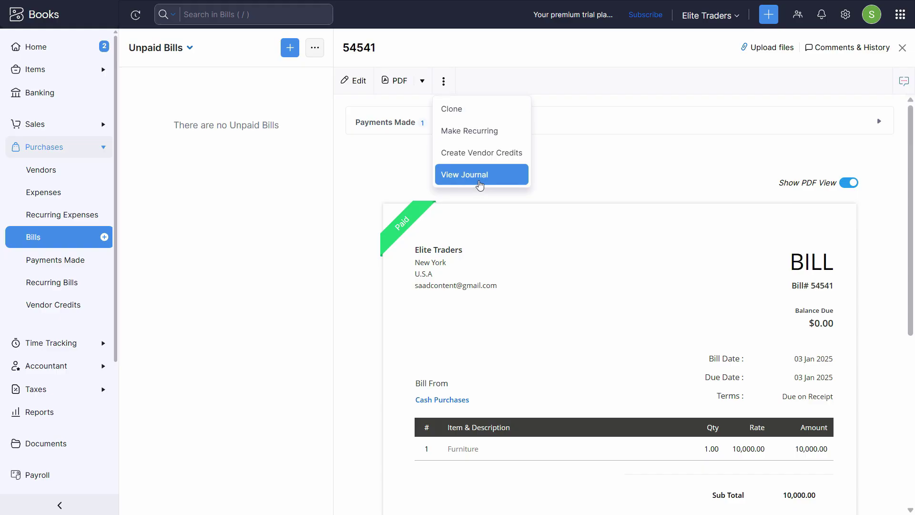
click(479, 185)
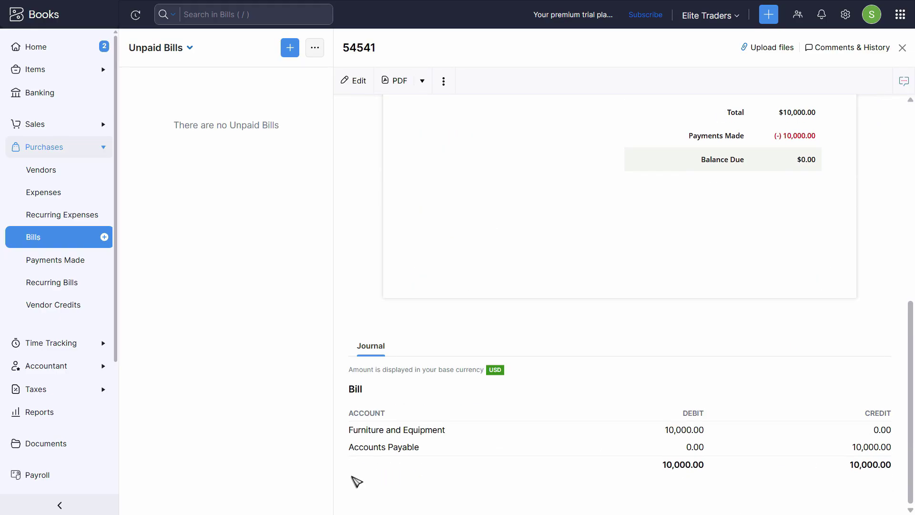